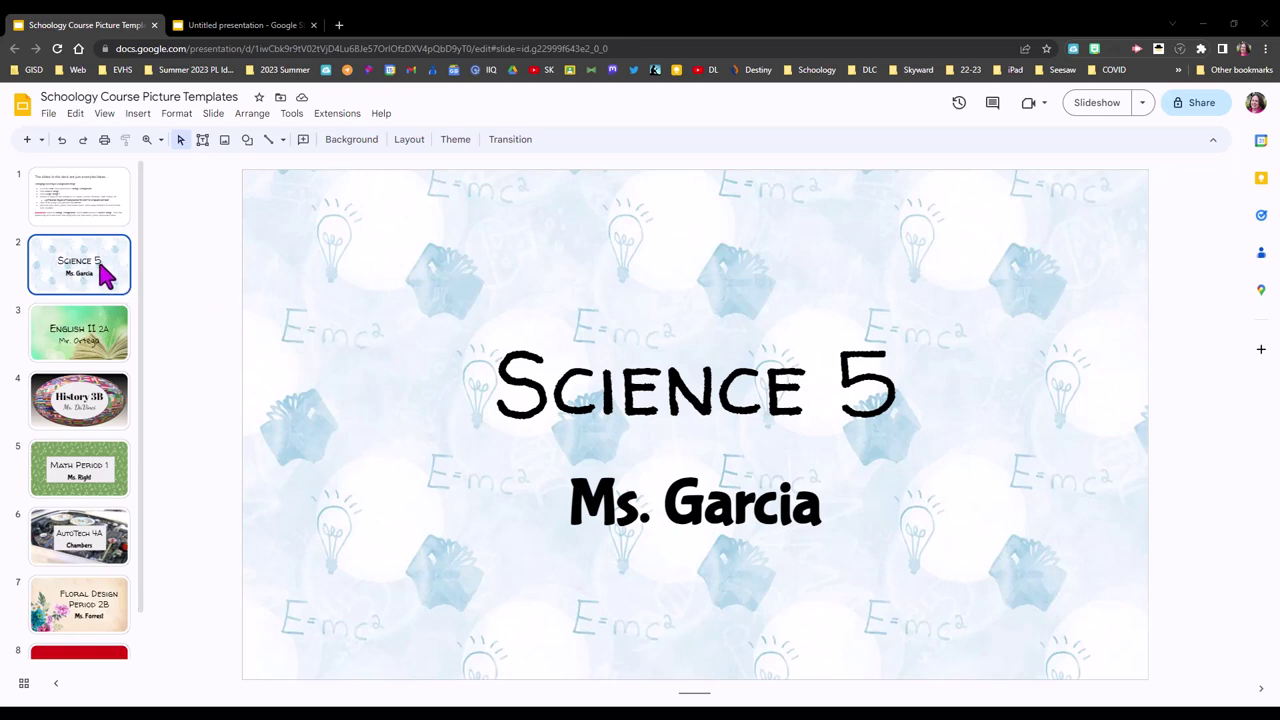
Browse the example slides from English II 2A down to Spanish II Period 4B
left_click(105, 340)
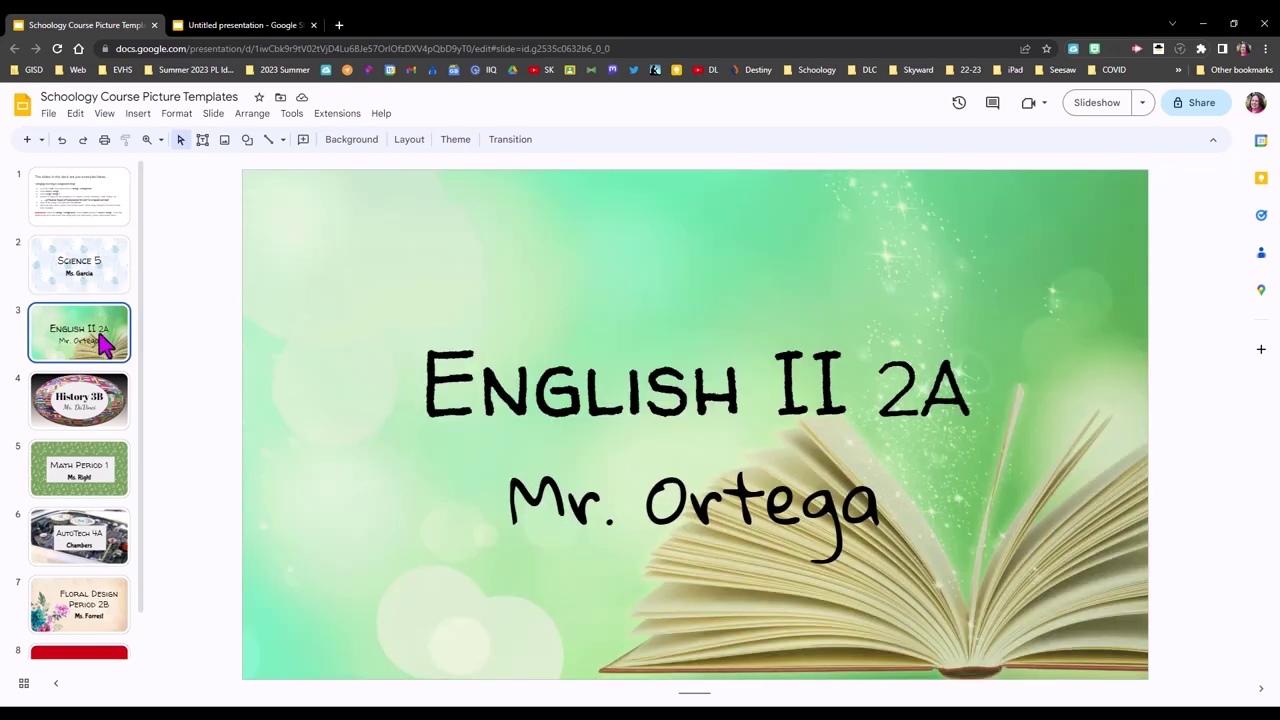
left_click(108, 405)
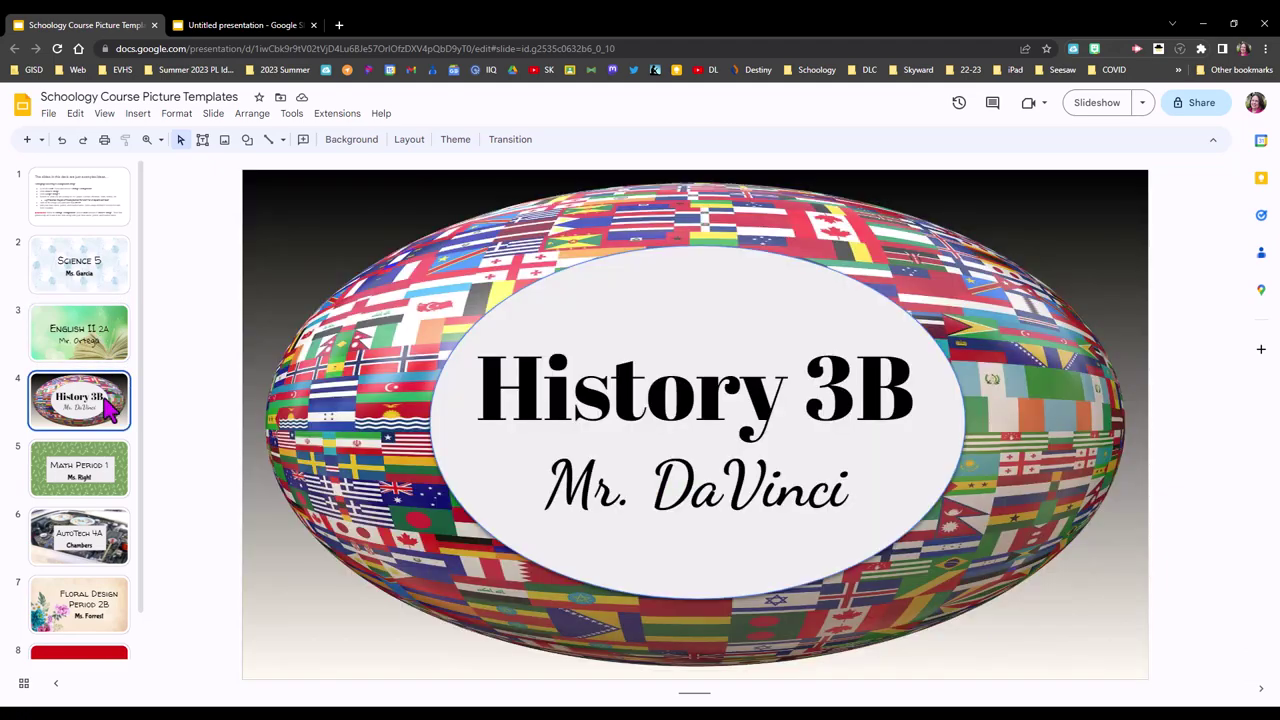
left_click(118, 479)
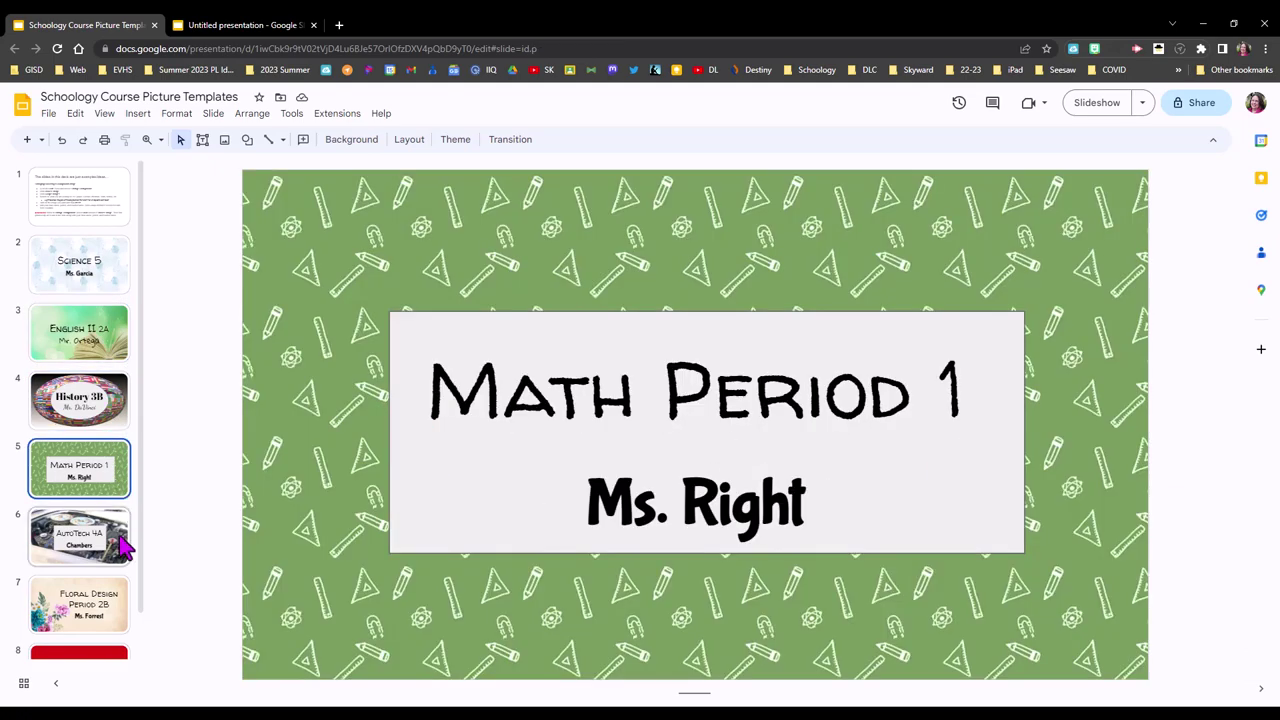
left_click(122, 545)
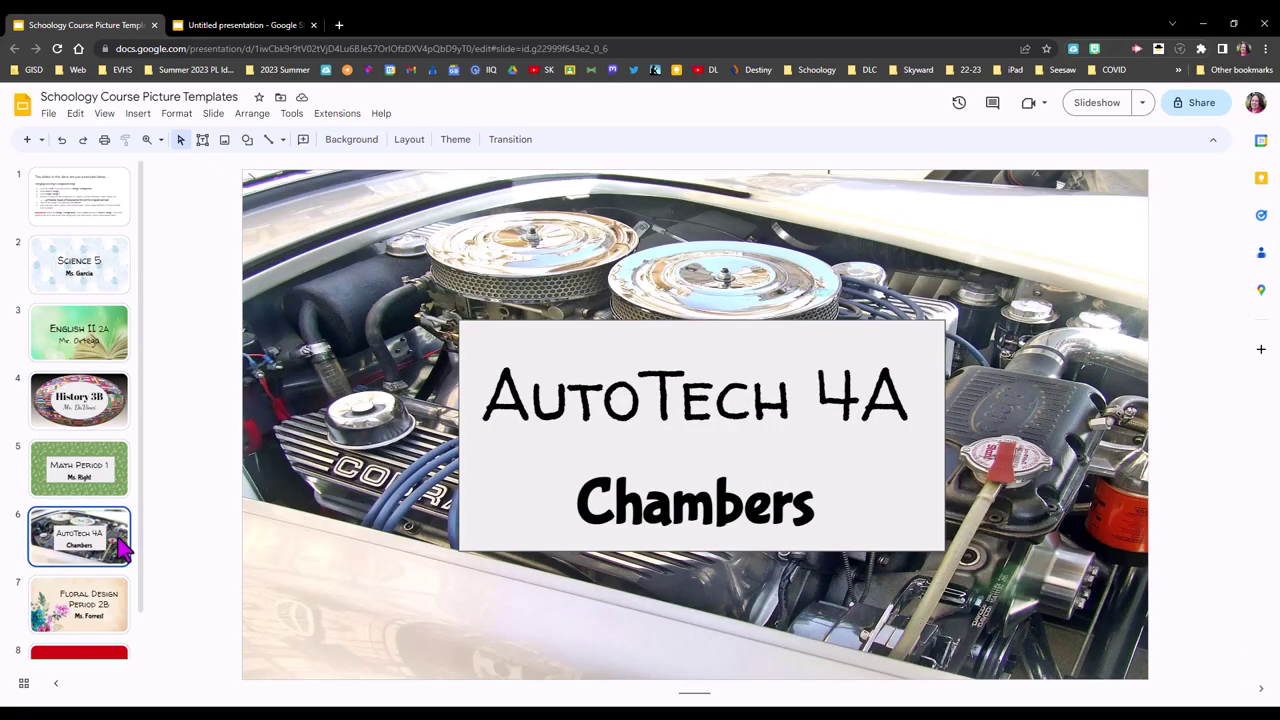
left_click(108, 617)
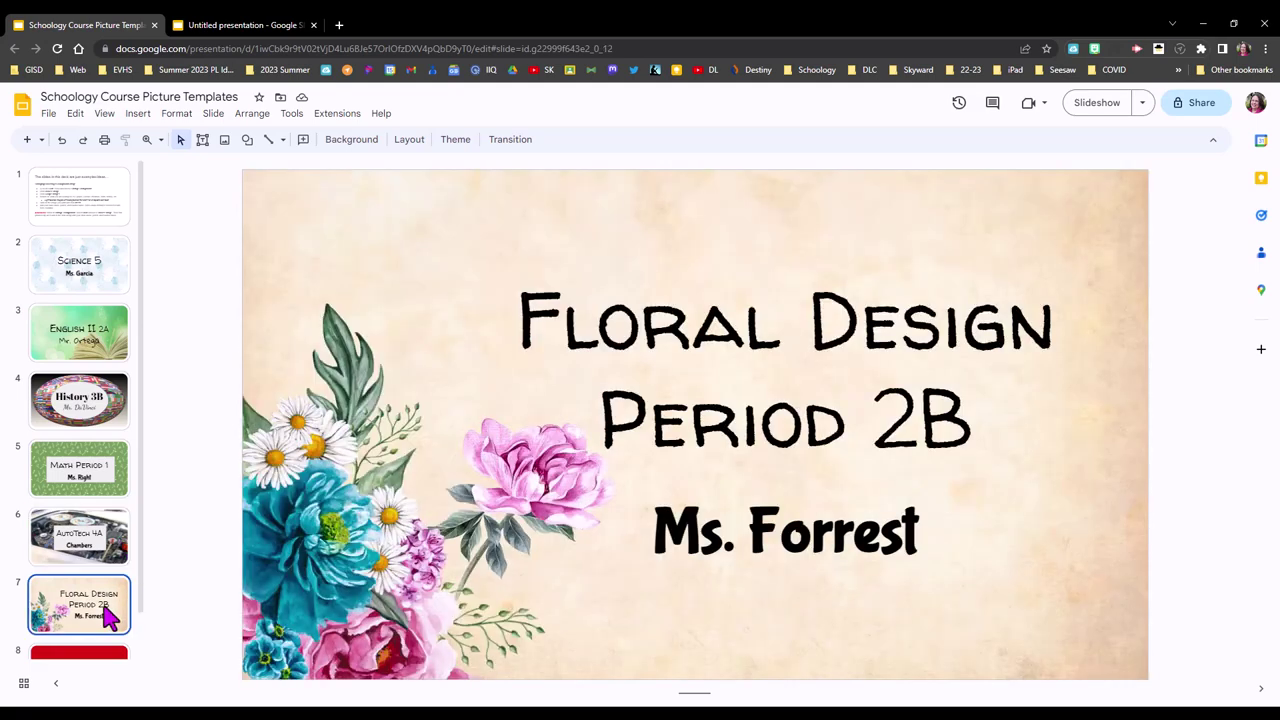
scroll(108, 620, "down", 1)
left_click(106, 622)
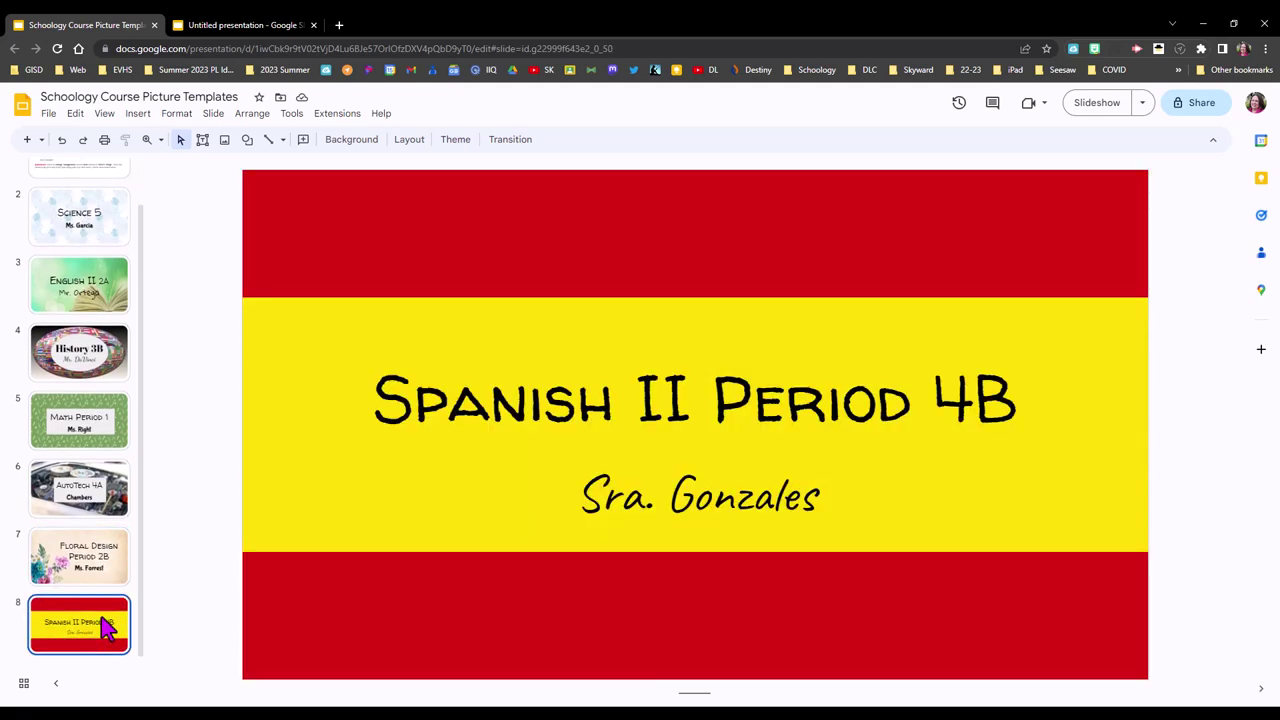
Step back through the example slides to the Science 5 slide
left_click(93, 575)
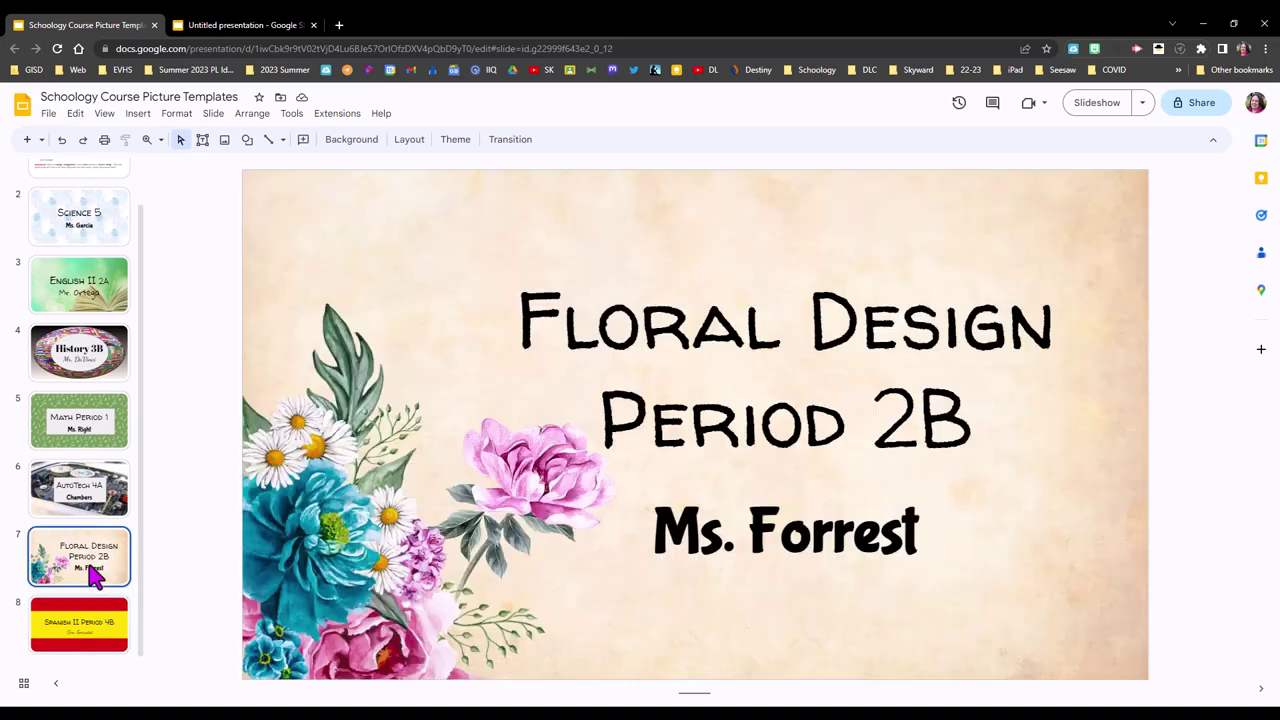
left_click(100, 513)
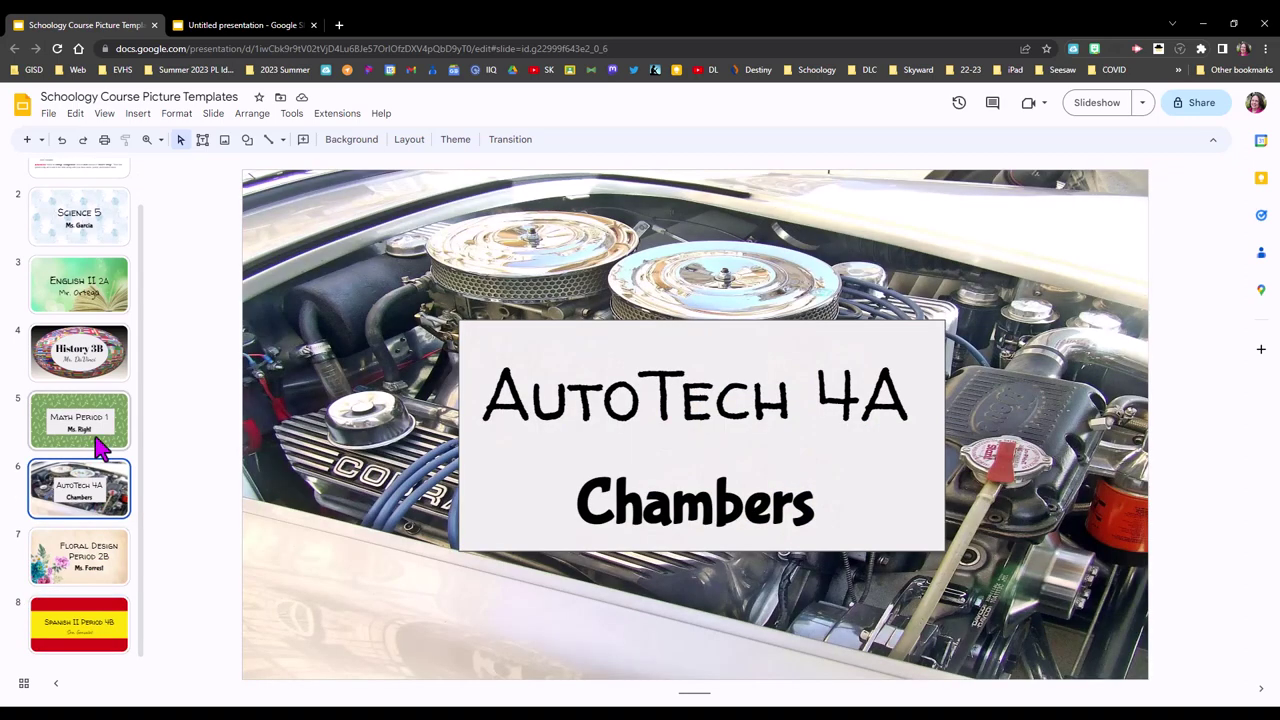
left_click(104, 432)
left_click(118, 352)
left_click(112, 282)
left_click(108, 236)
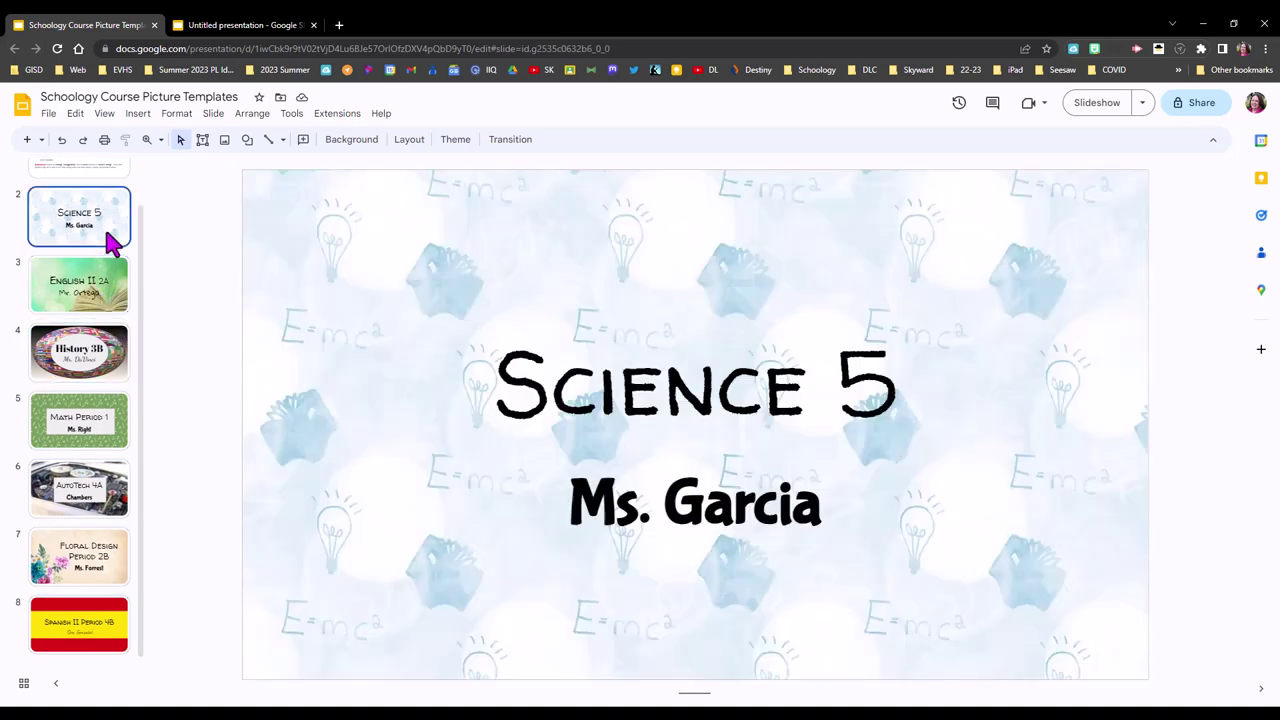
scroll(145, 300, "up", 1)
scroll(145, 287, "up", 1)
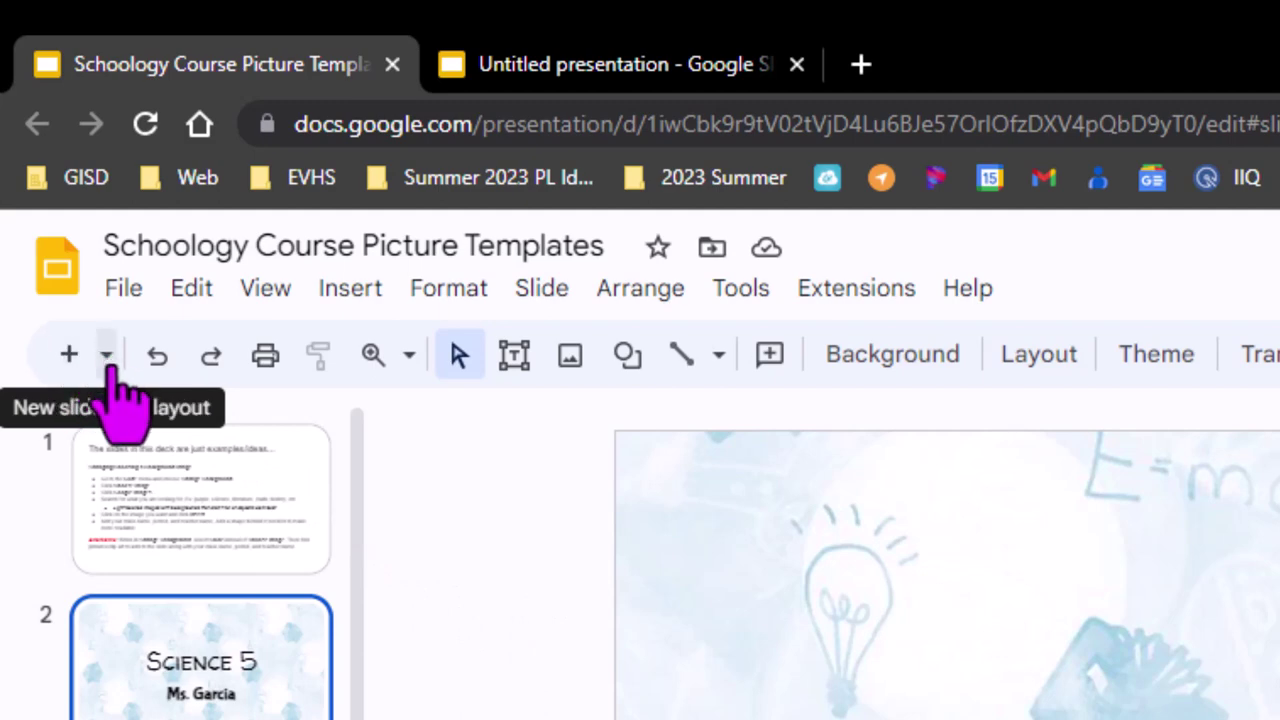
Add a new Title slide layout slide titled 'Photography 3A'
left_click(107, 360)
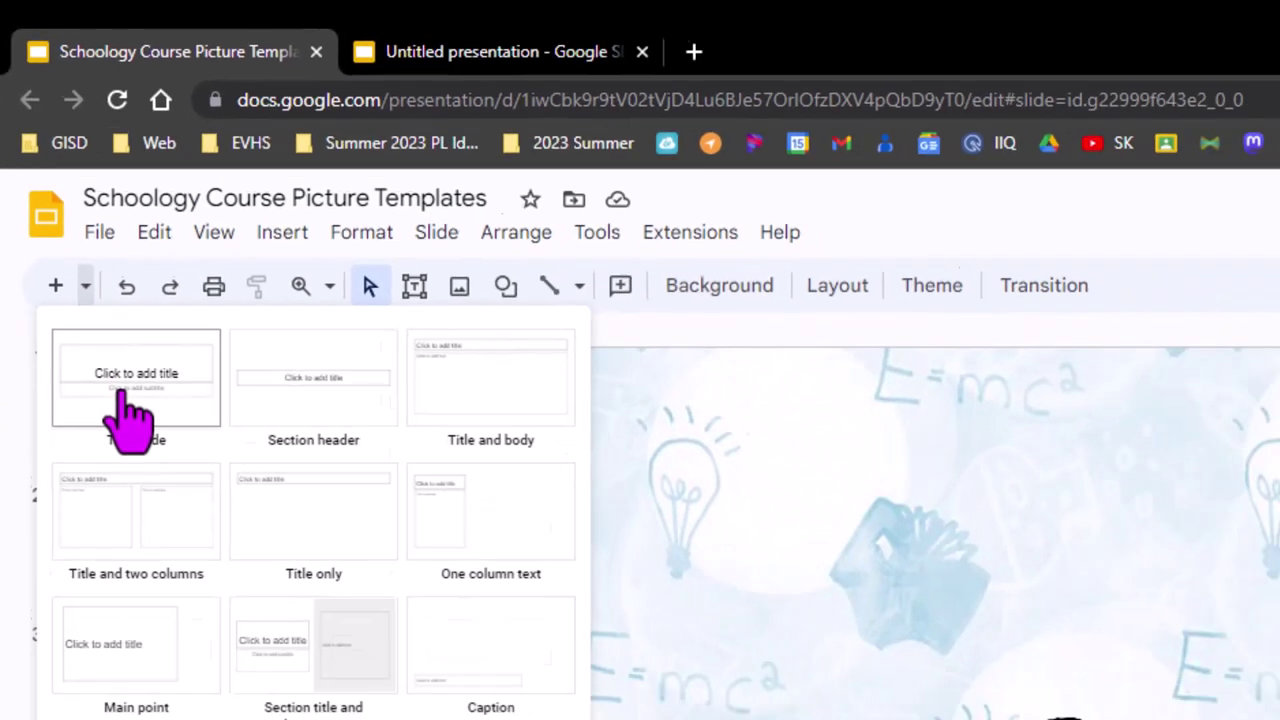
left_click(150, 492)
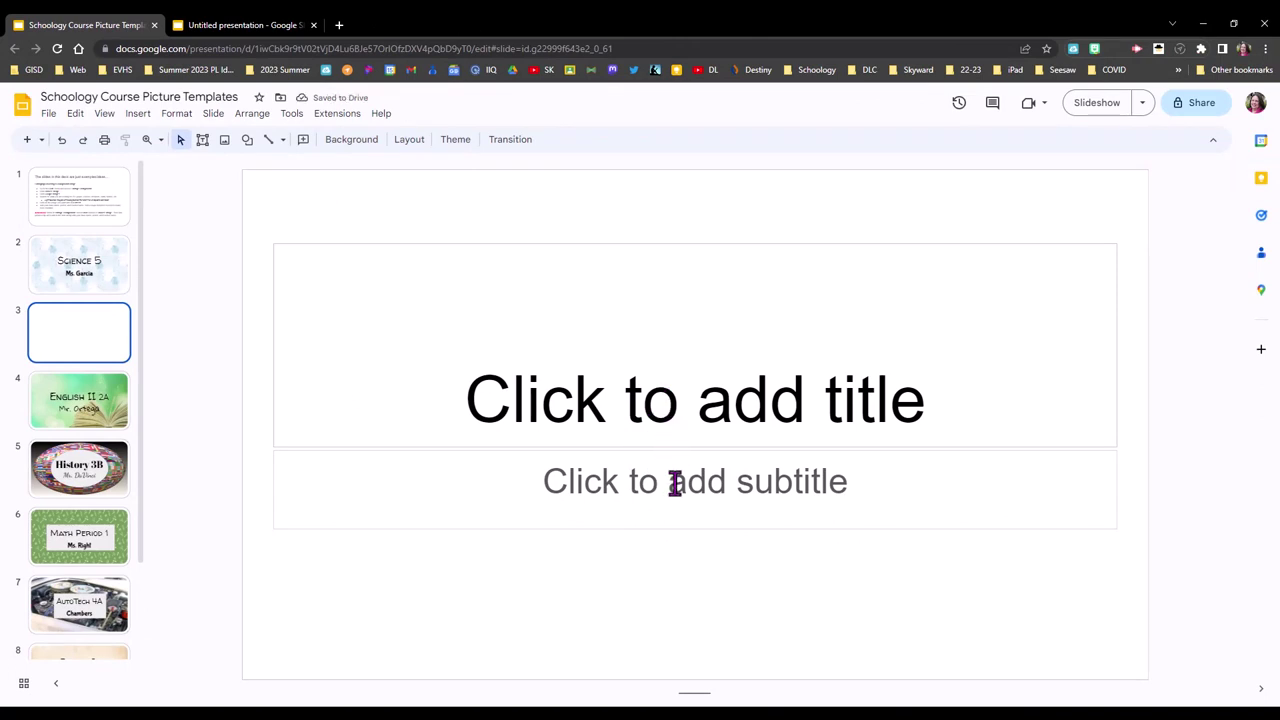
left_click(646, 403)
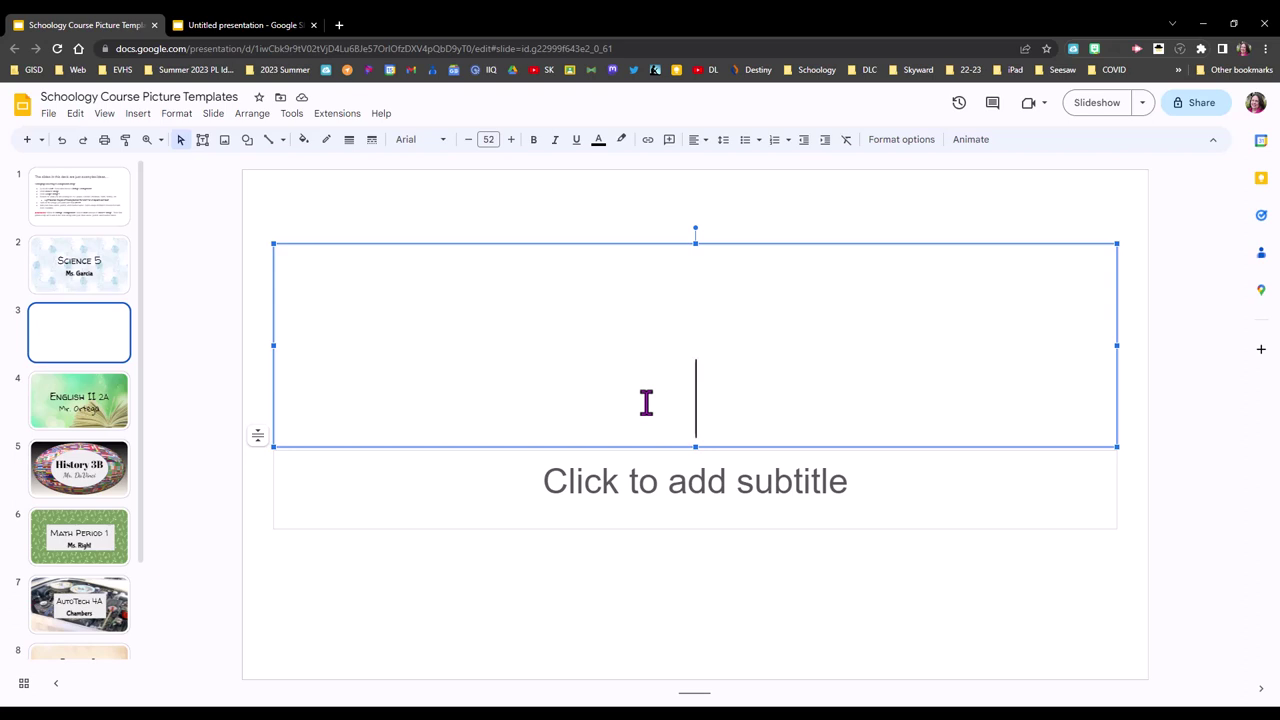
type("P")
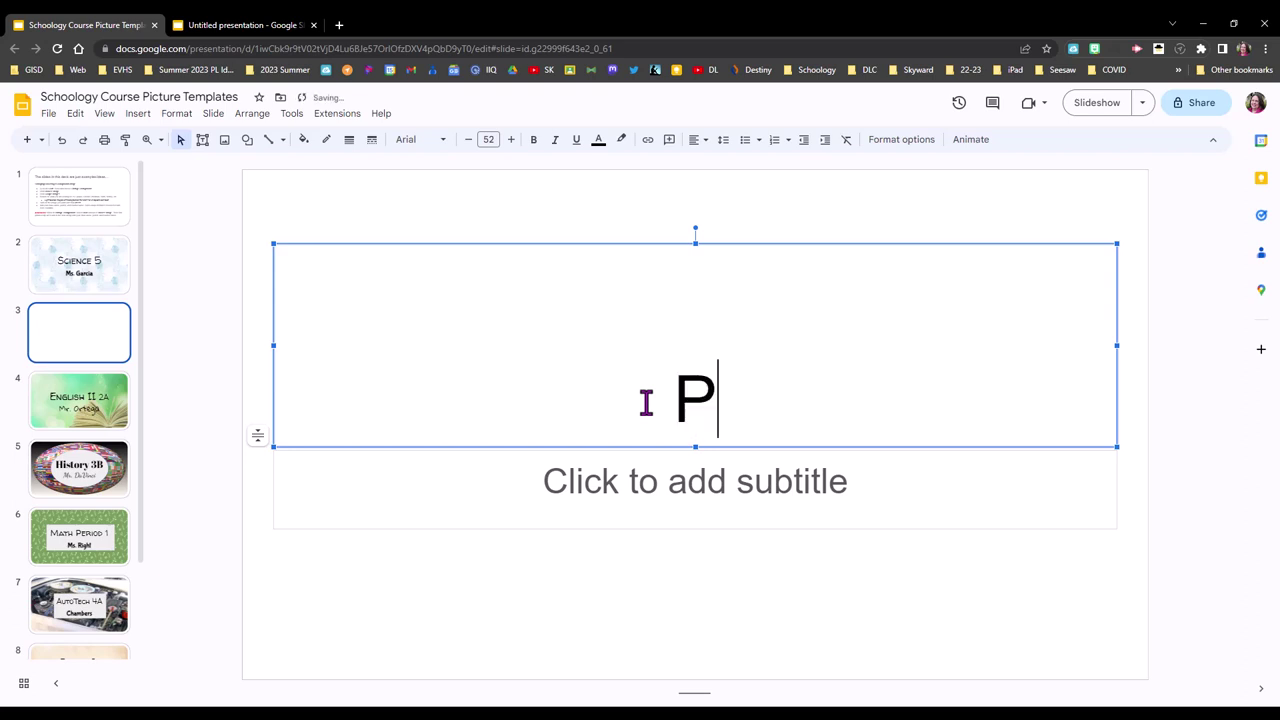
type("hotography")
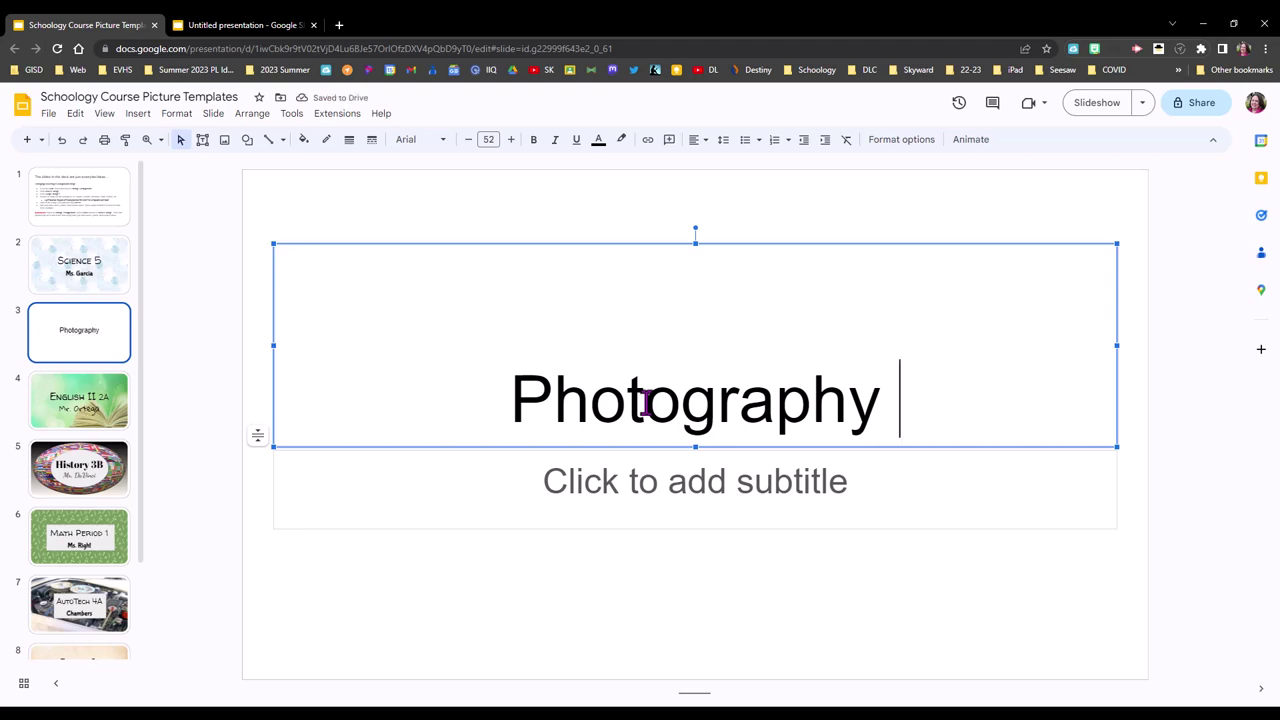
type(" 3A")
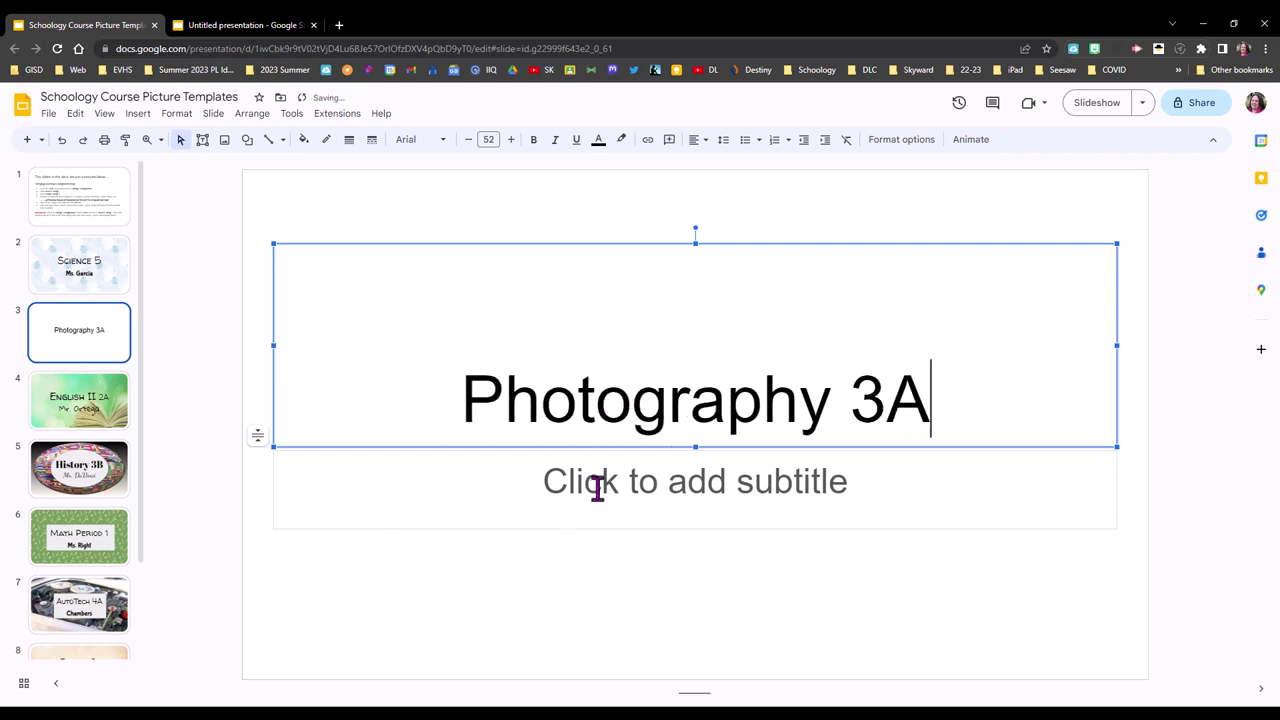
Enter the teacher's name as the subtitle and give it a darker text colour
left_click(603, 487)
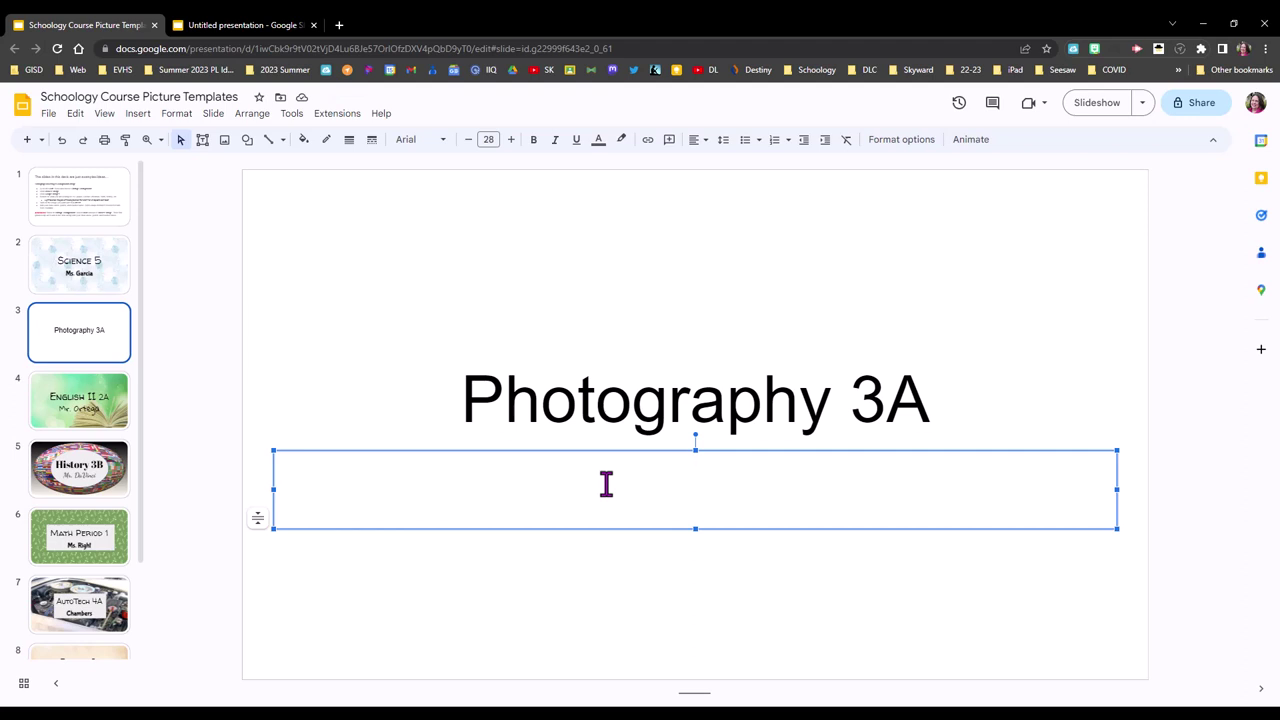
type("Ms. Kodak")
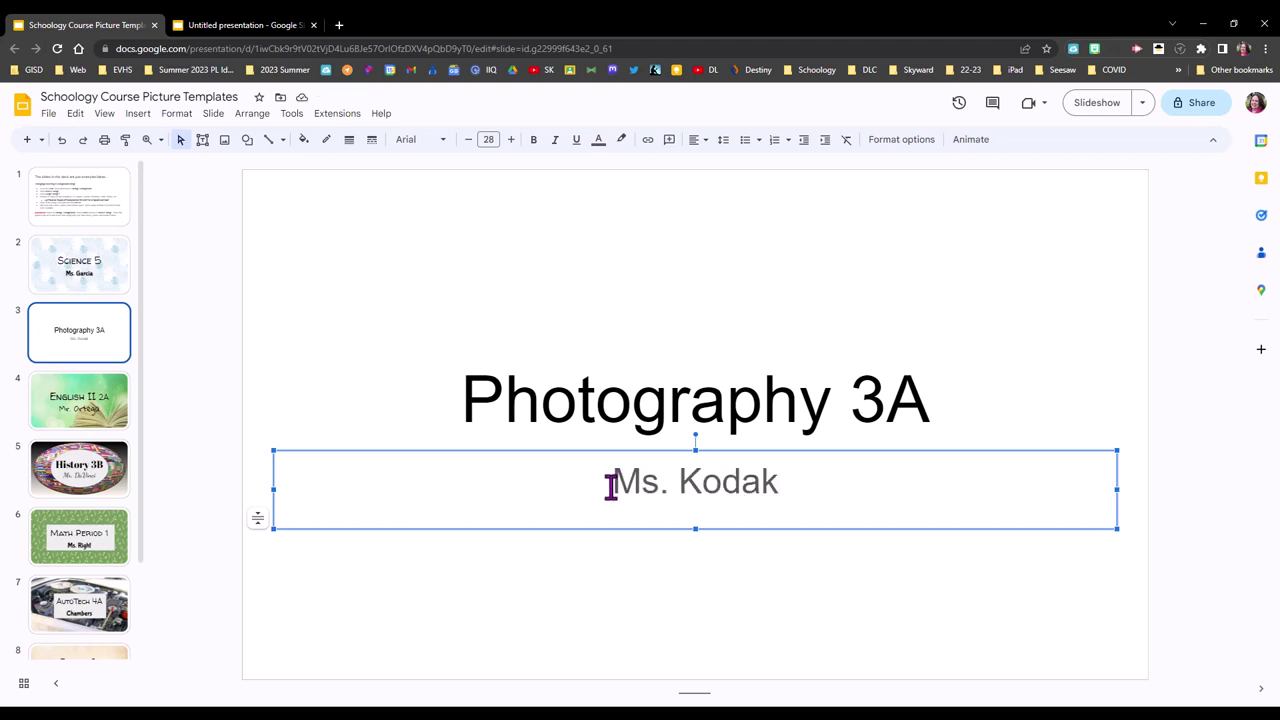
left_click_drag(612, 481, 777, 487)
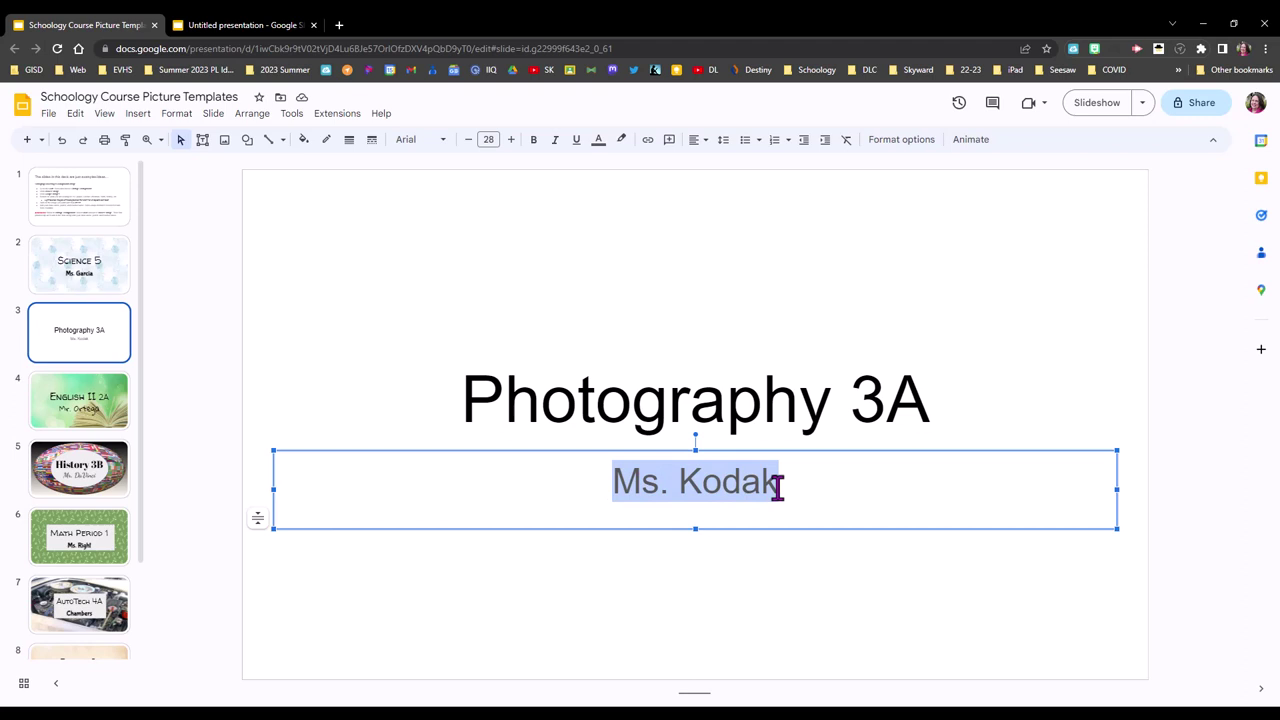
left_click(599, 141)
left_click(598, 183)
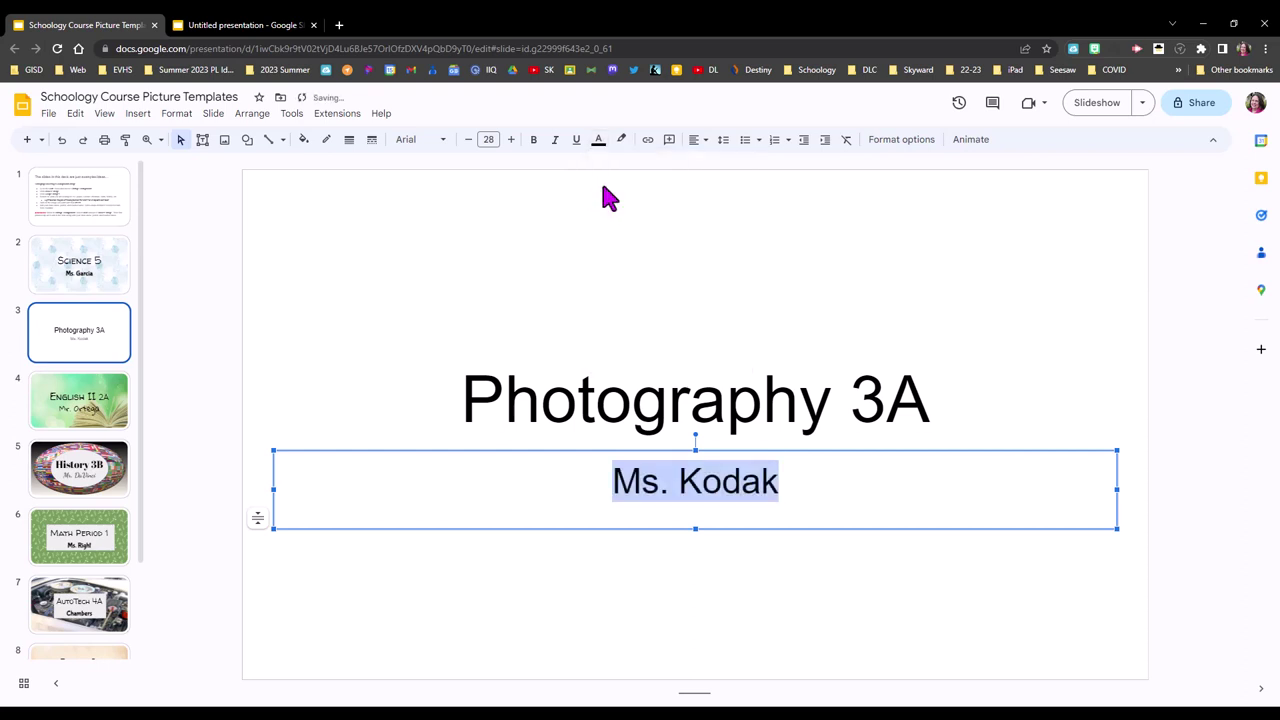
left_click(986, 412)
left_click(1000, 608)
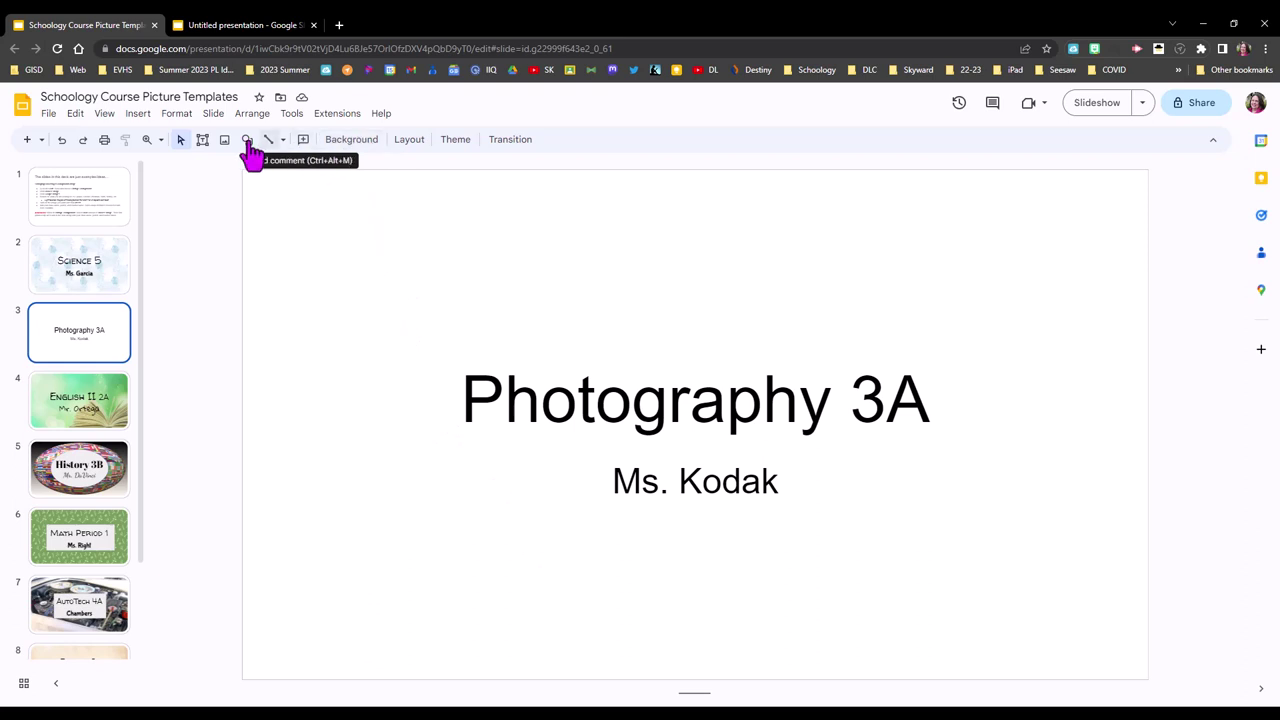
left_click(214, 116)
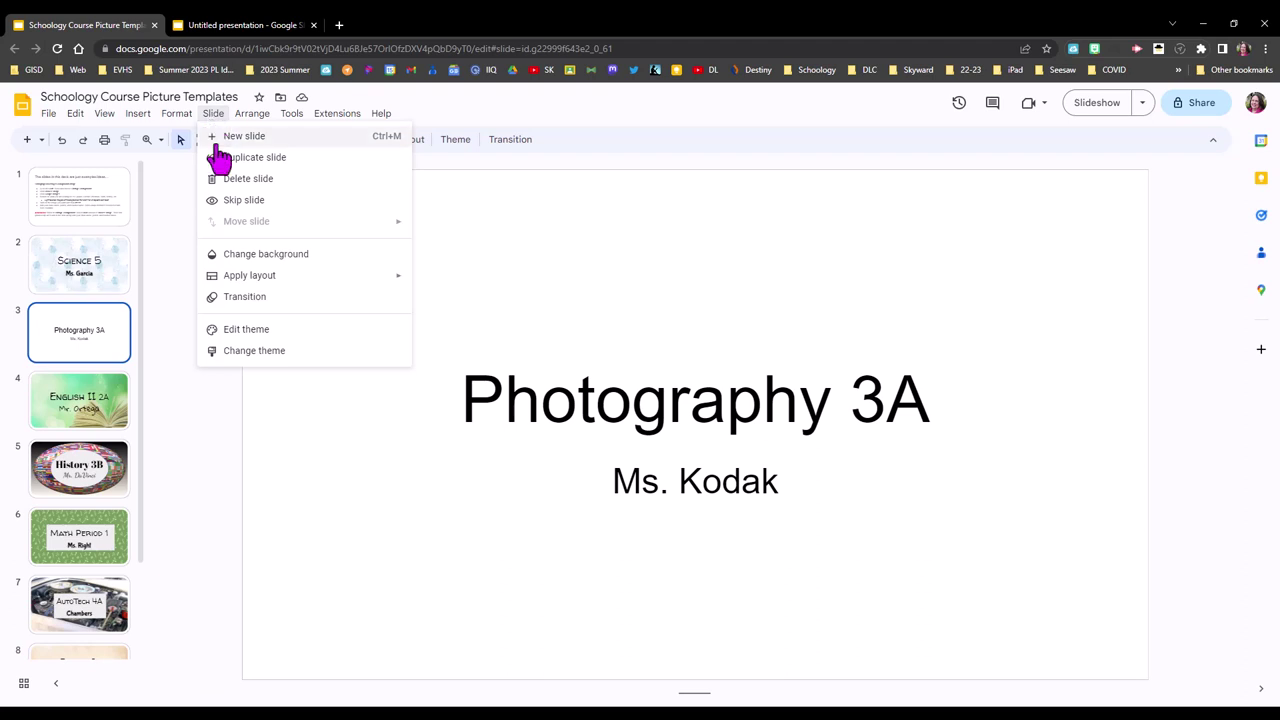
left_click(243, 258)
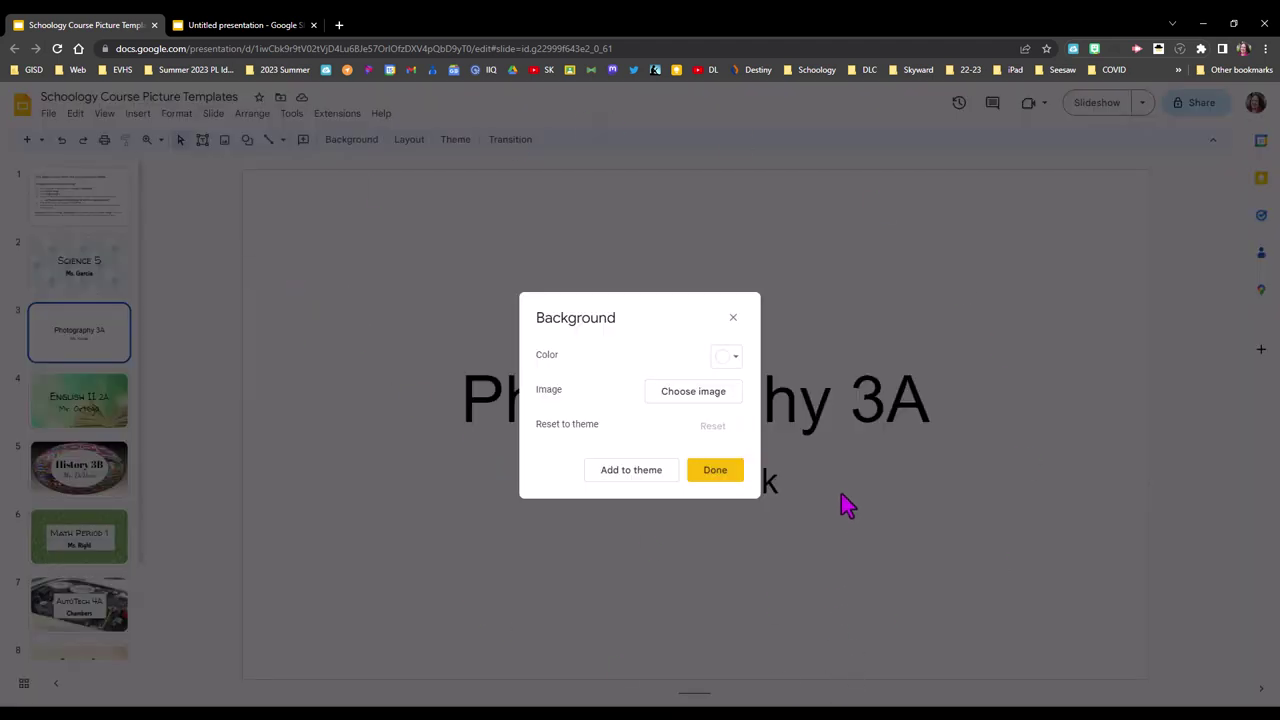
left_click(734, 360)
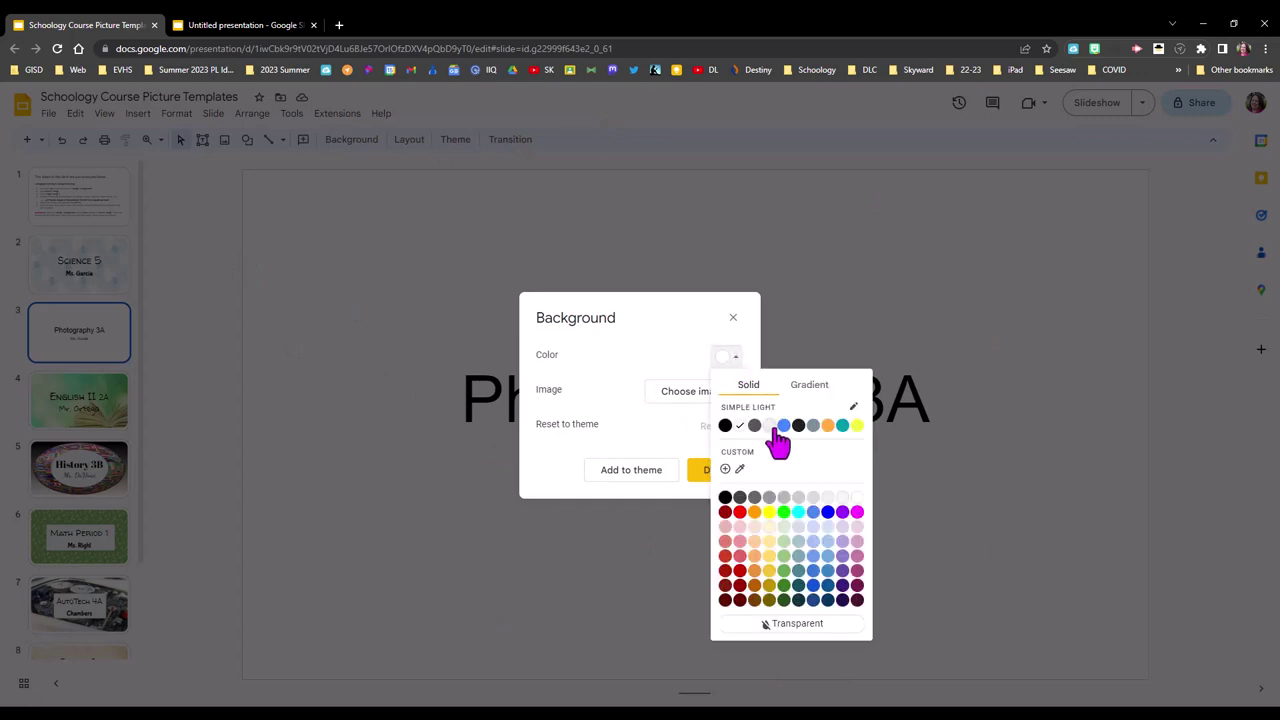
left_click(842, 427)
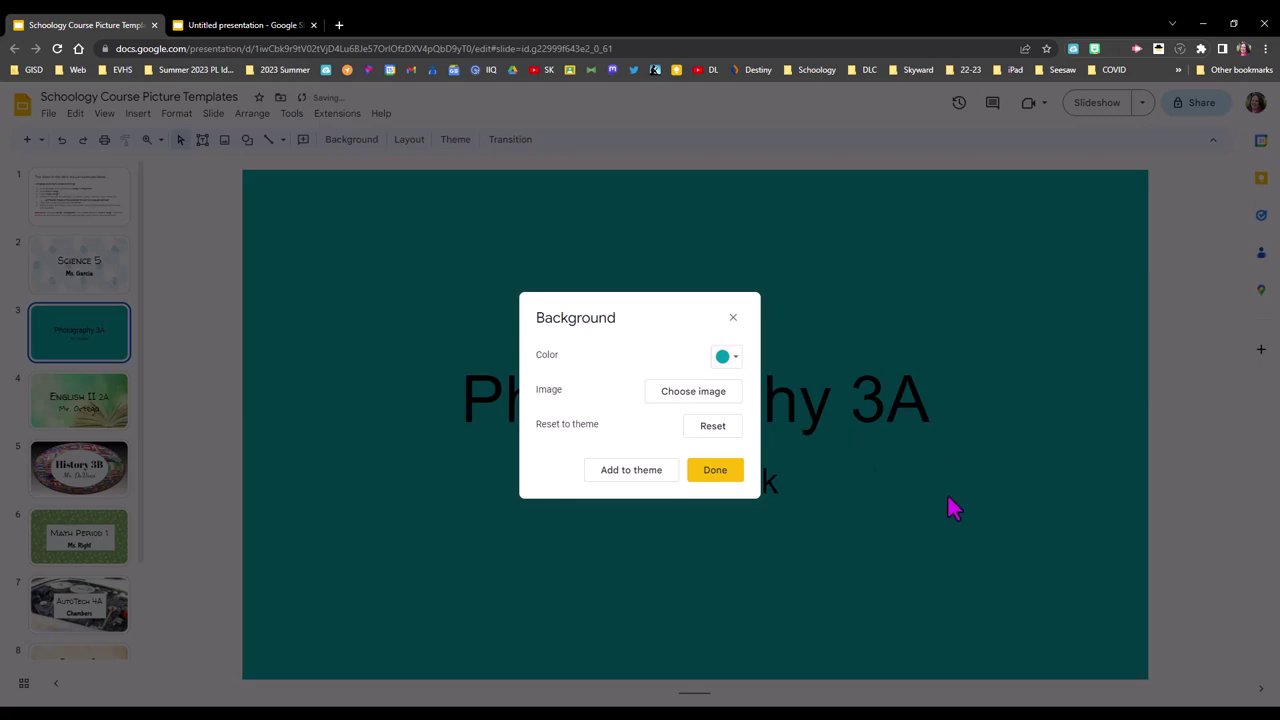
left_click(705, 477)
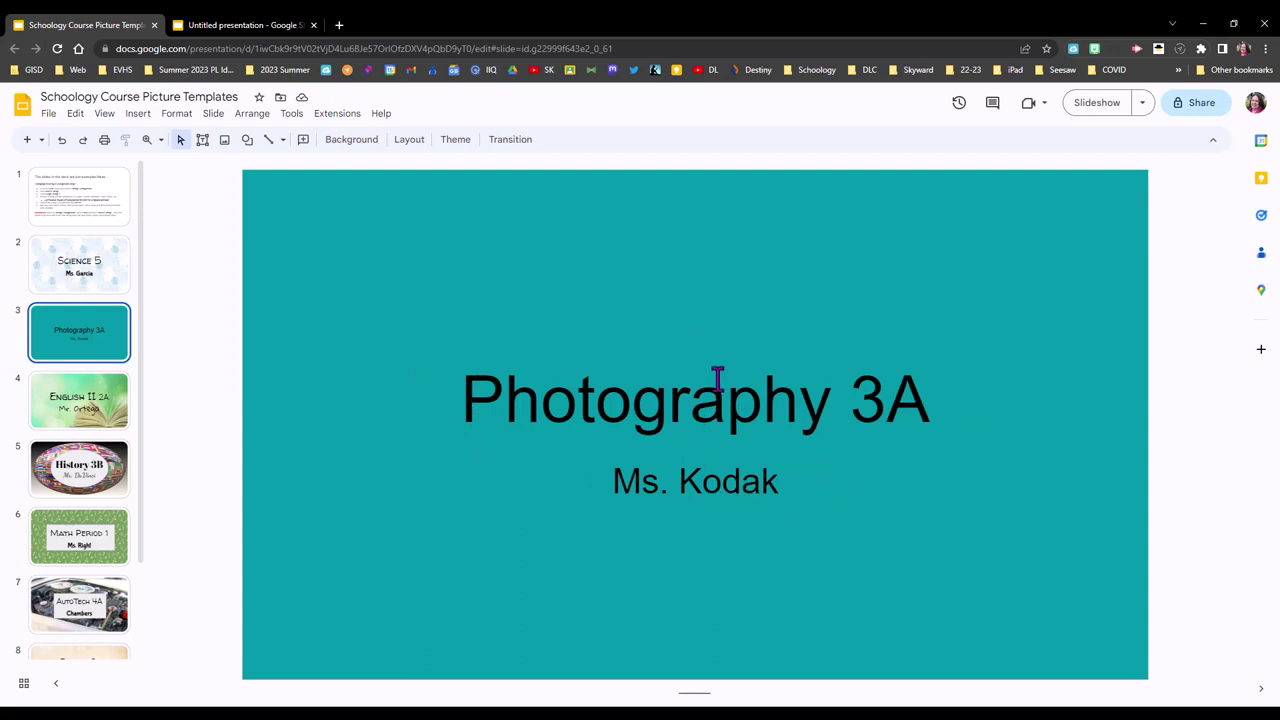
left_click(60, 142)
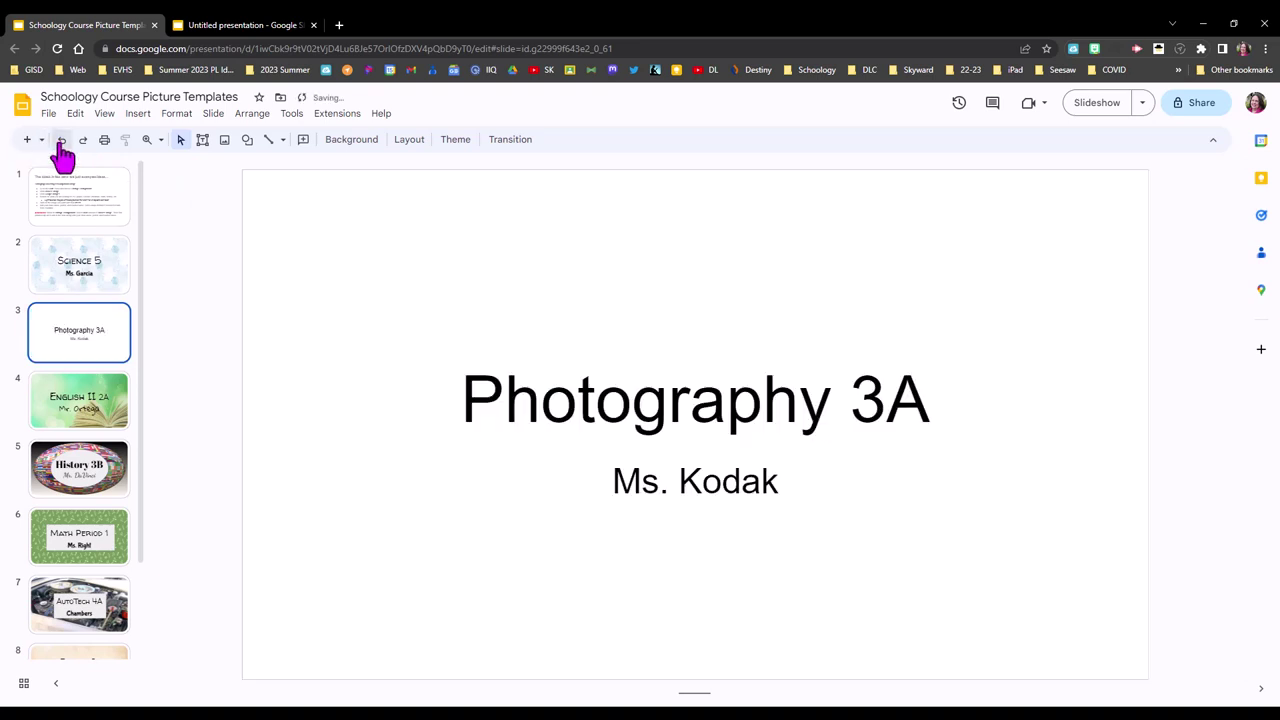
Search Google Images for 'photography' from the slide background settings
left_click(341, 145)
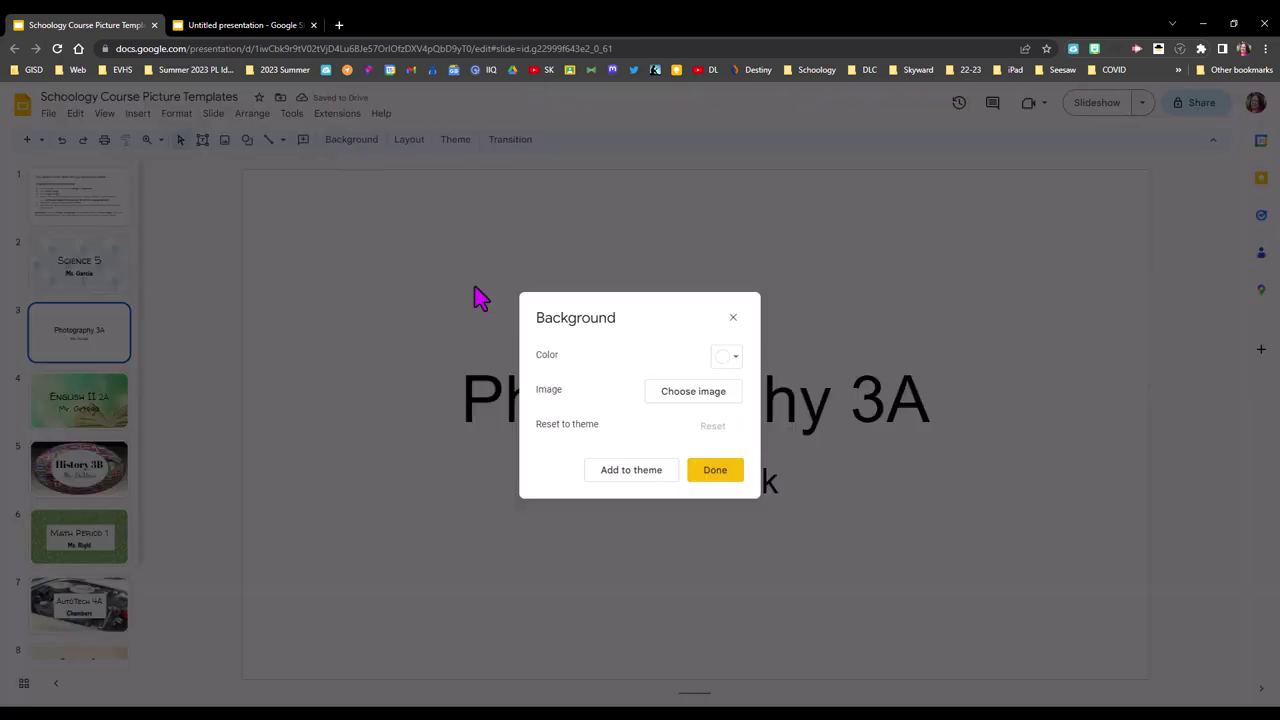
left_click(693, 400)
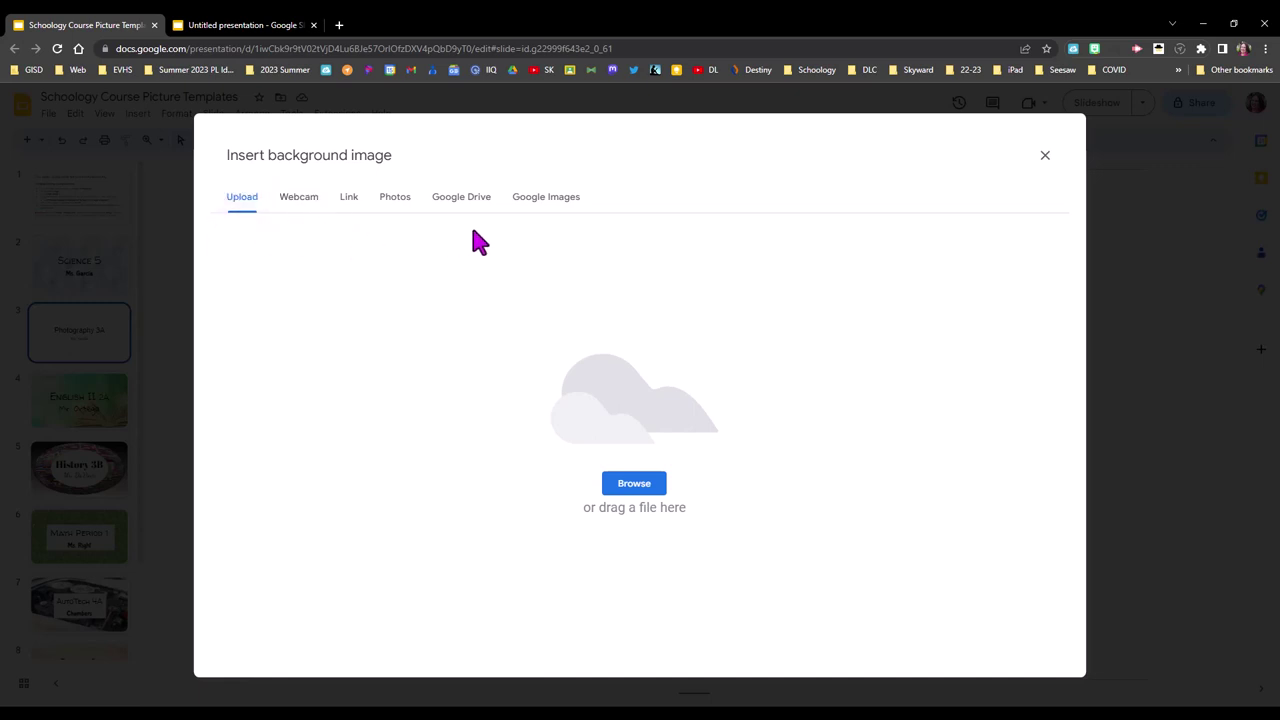
left_click(566, 208)
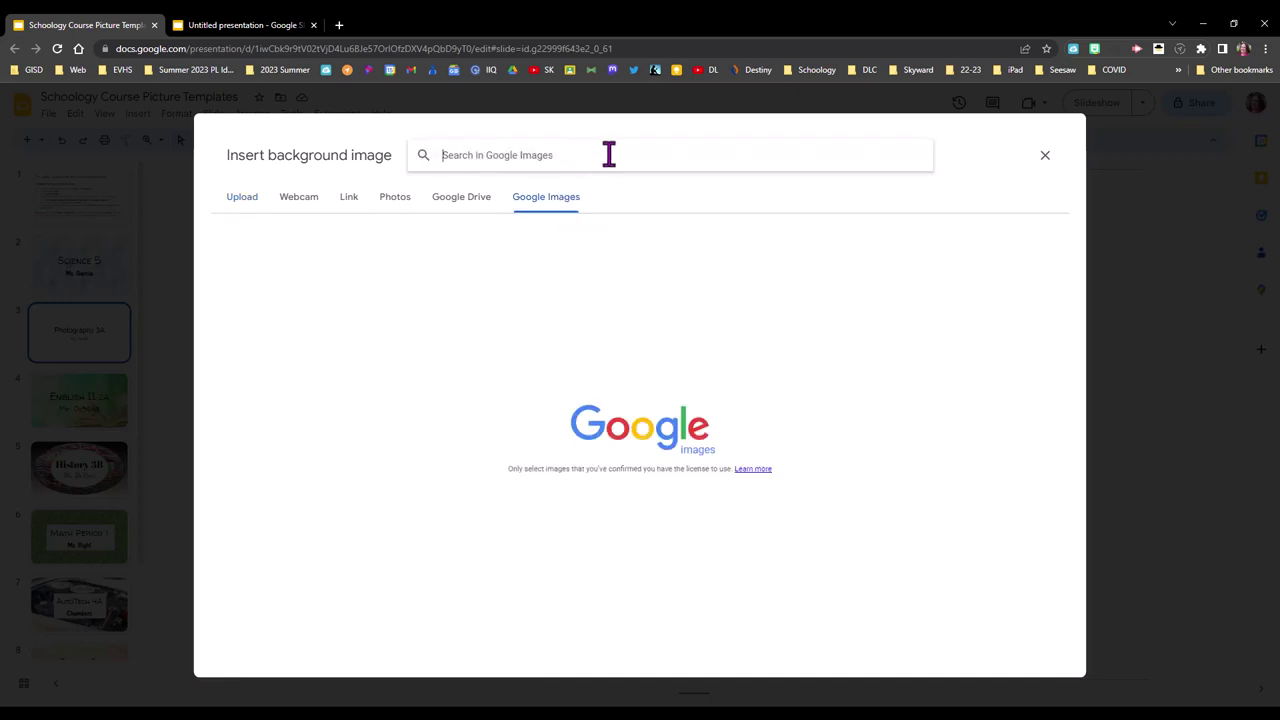
type("photography")
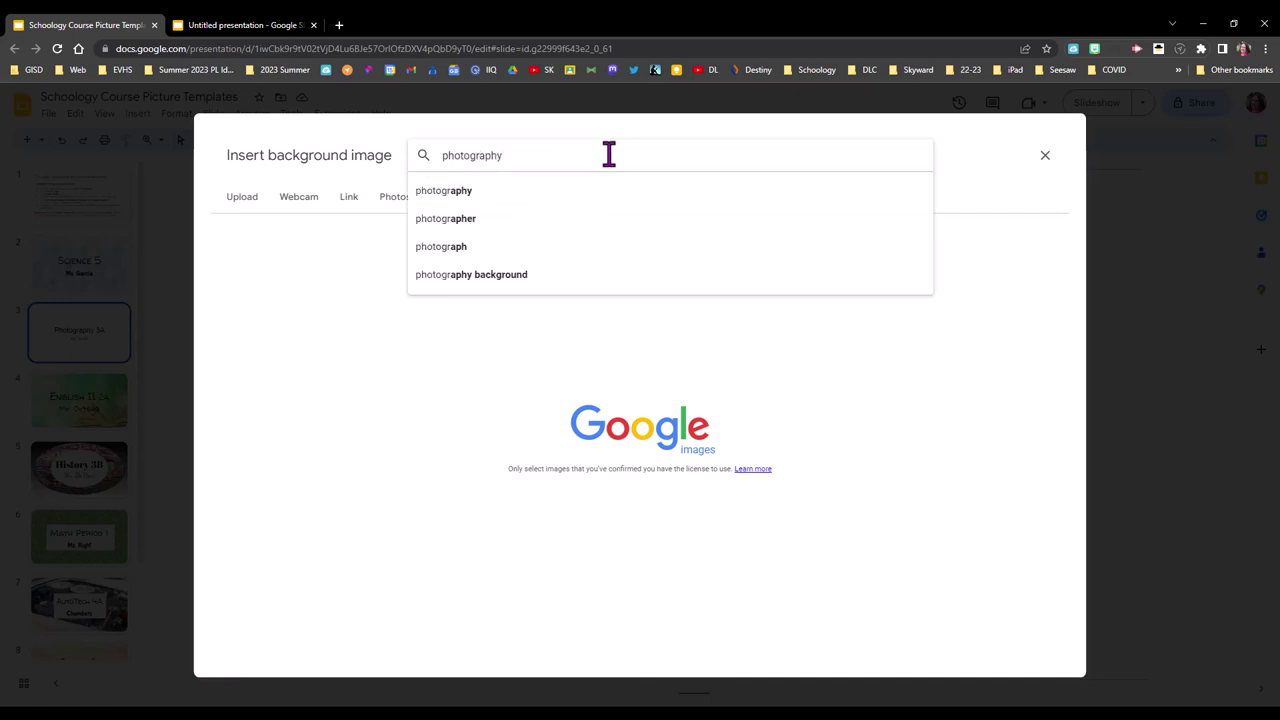
key("Return")
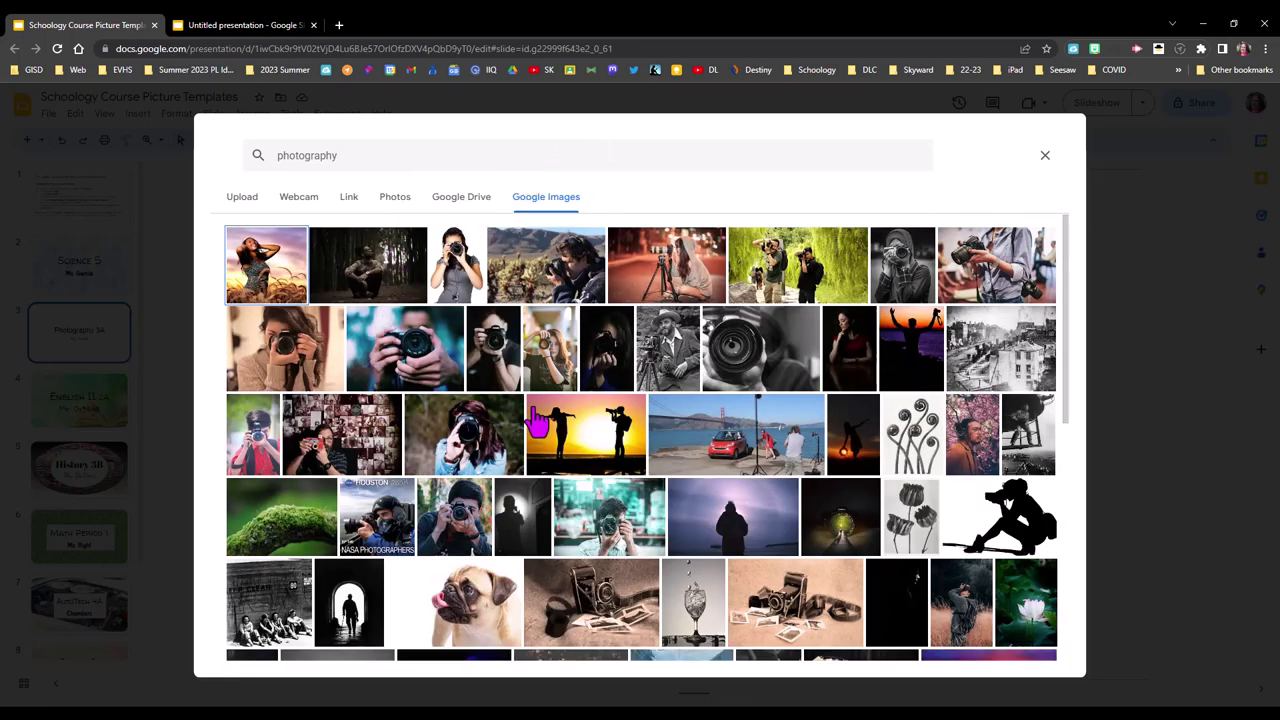
Insert the black-and-white camera lens photo as the slide background
scroll(657, 425, "down", 1)
scroll(657, 425, "up", 1)
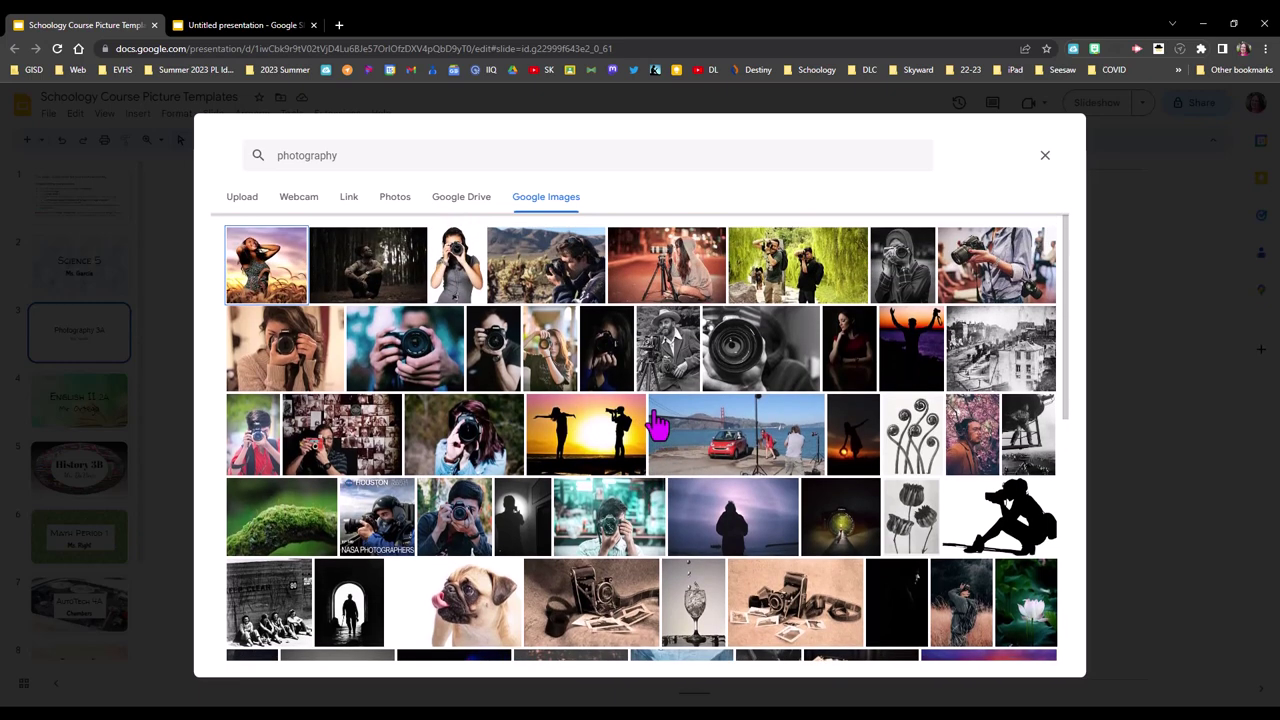
left_click(750, 372)
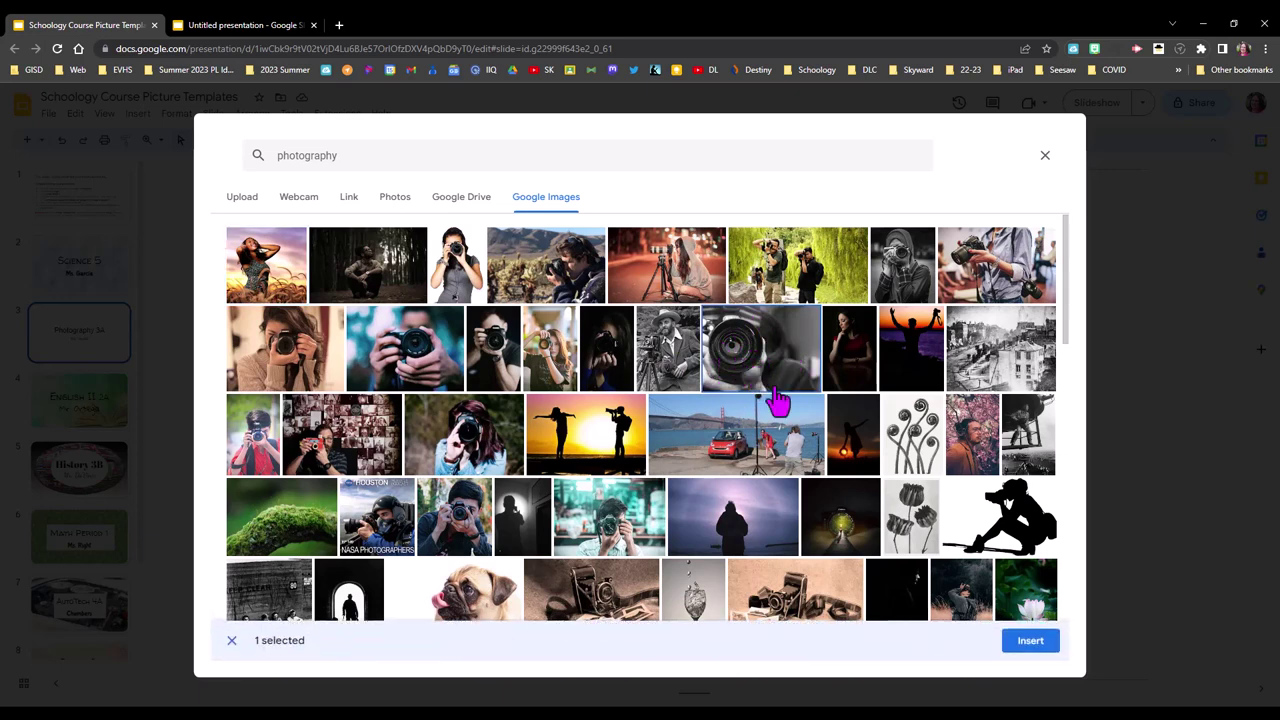
left_click(1036, 645)
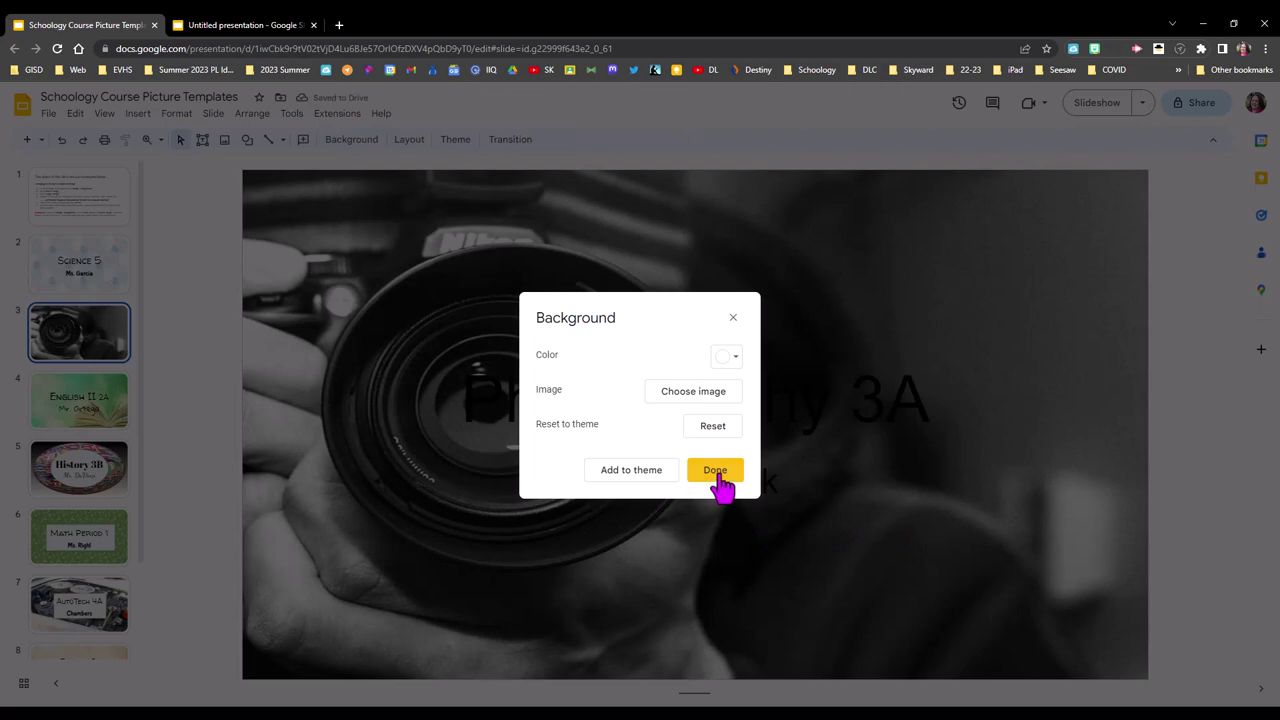
left_click(718, 476)
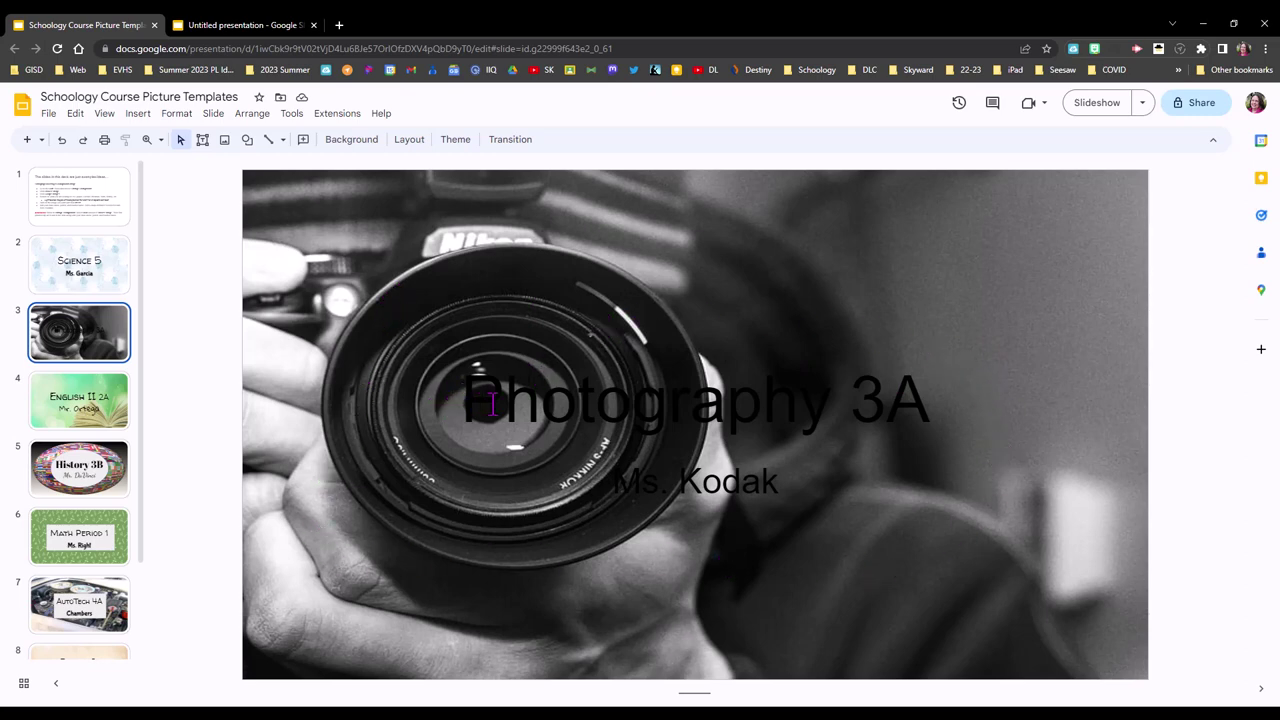
Change the 'Photography 3A' title text colour to white
left_click(783, 481)
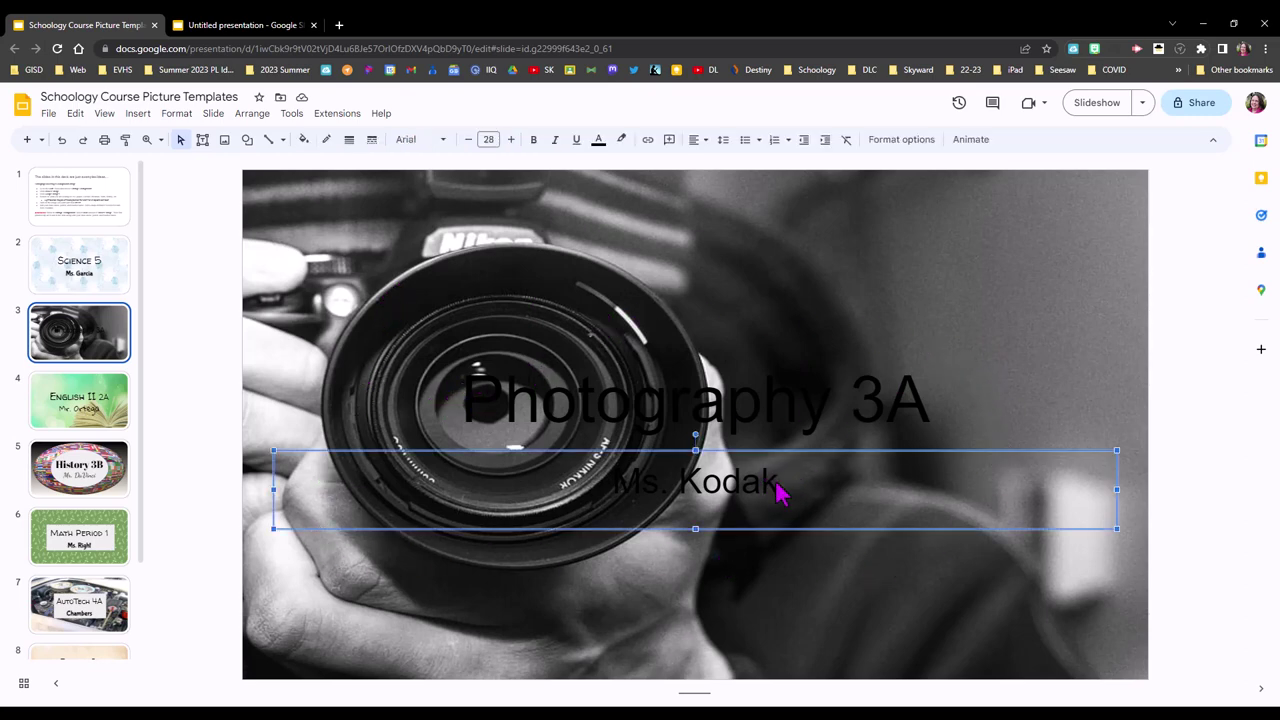
left_click(463, 376)
left_click_drag(463, 376, 950, 420)
left_click(598, 140)
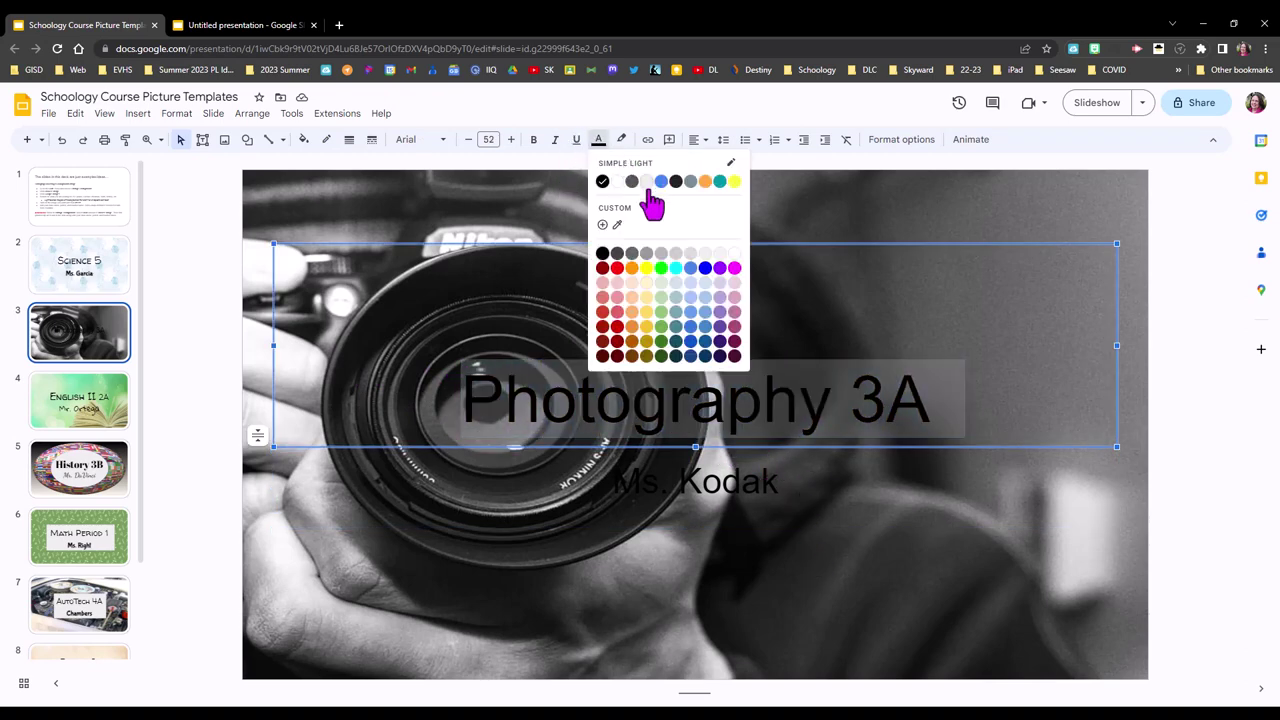
left_click(617, 181)
left_click(810, 360)
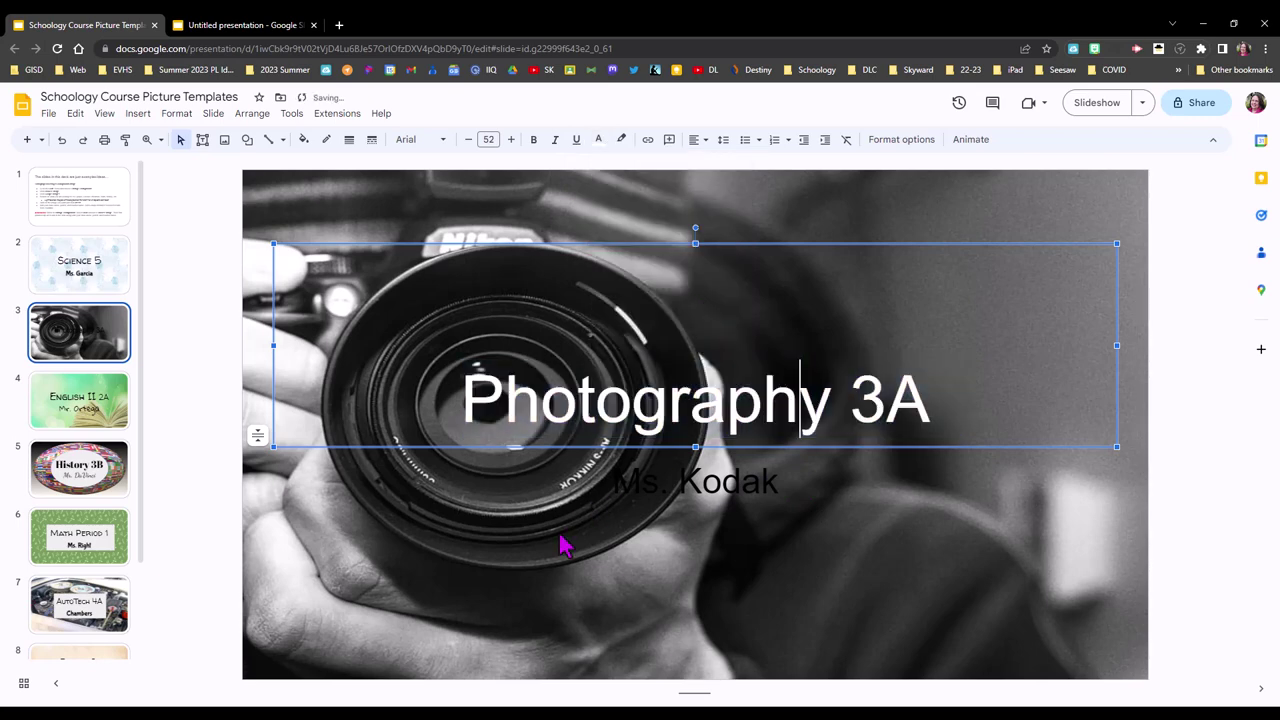
Change the teacher's-name subtitle text colour to white
left_click(563, 508)
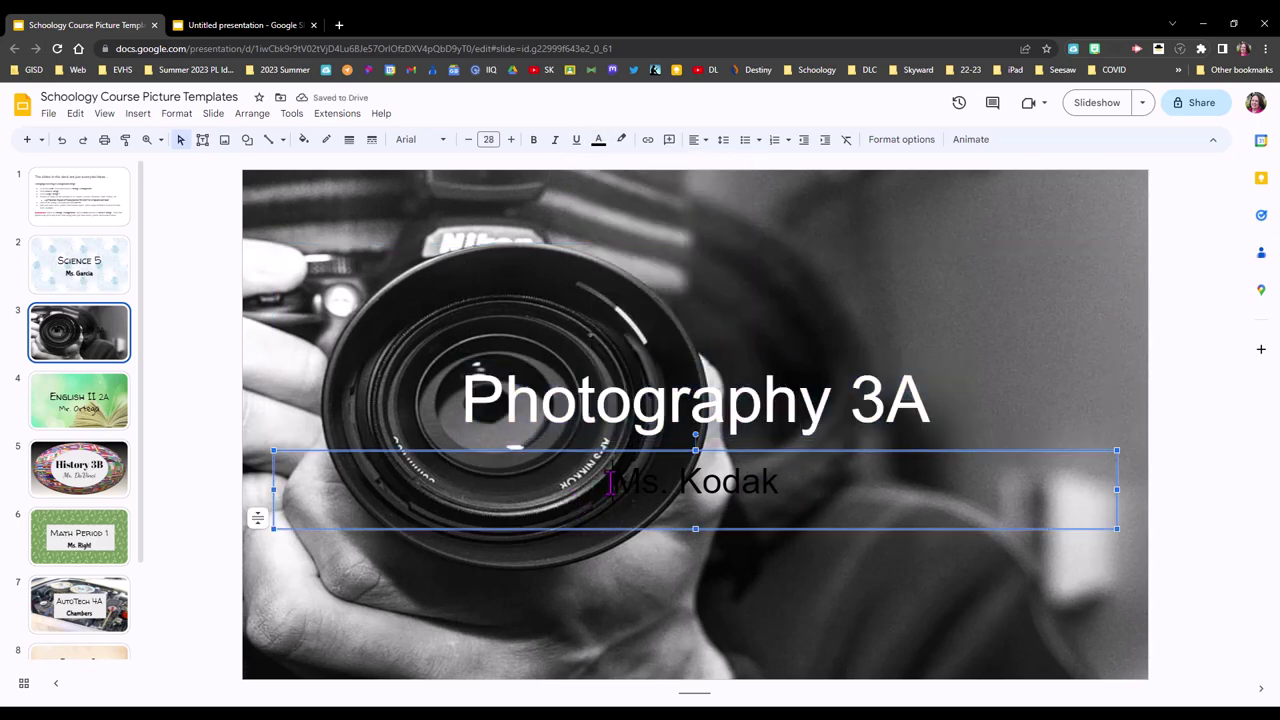
left_click_drag(785, 481, 604, 482)
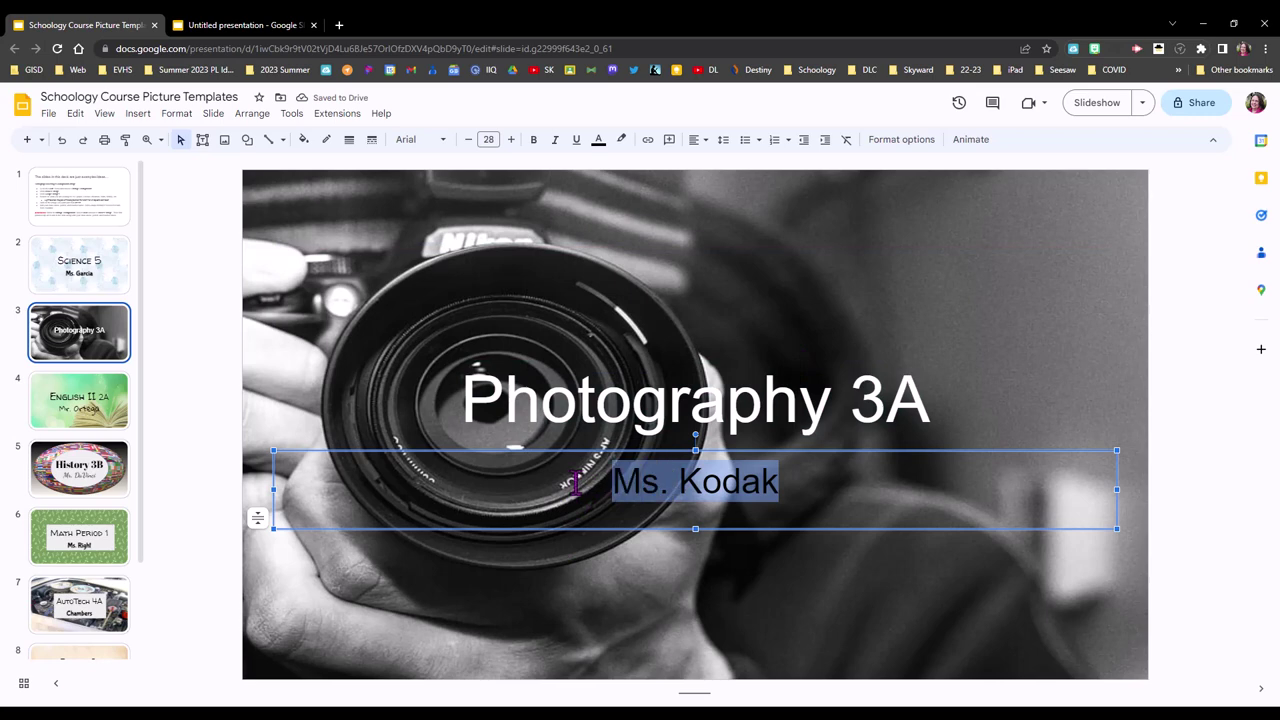
left_click(598, 140)
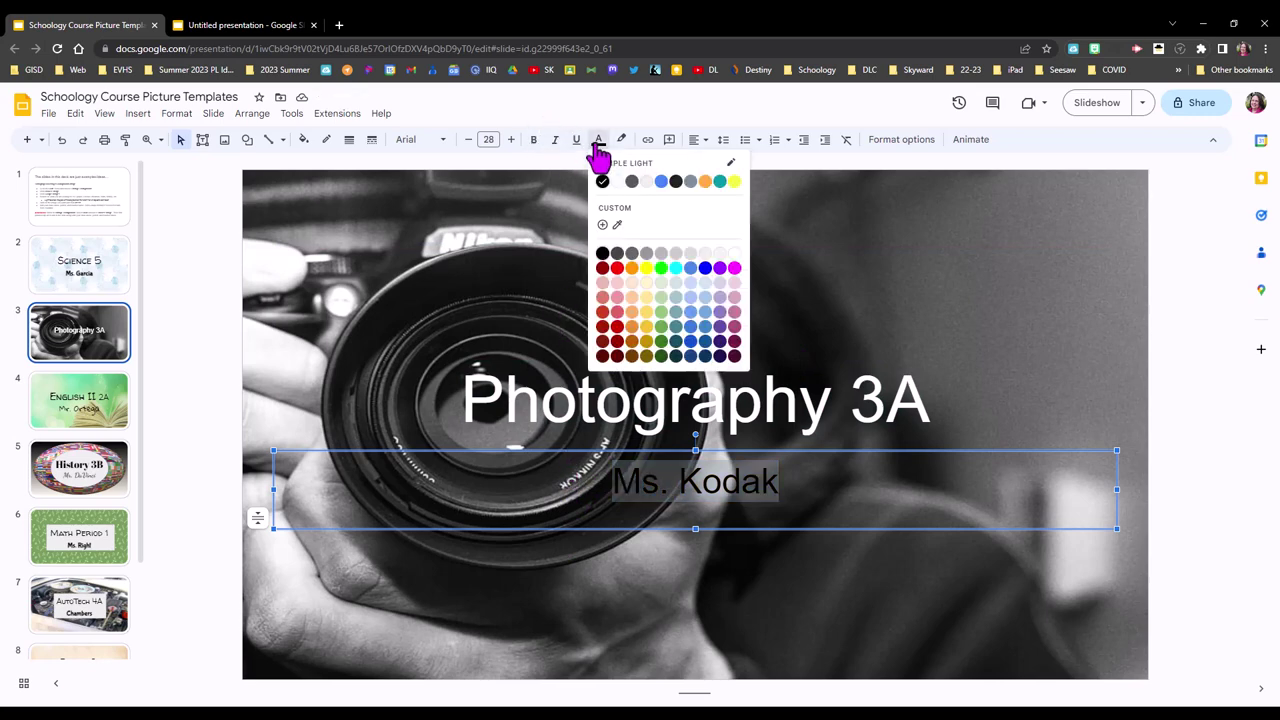
left_click(617, 183)
left_click(1043, 314)
left_click(985, 568)
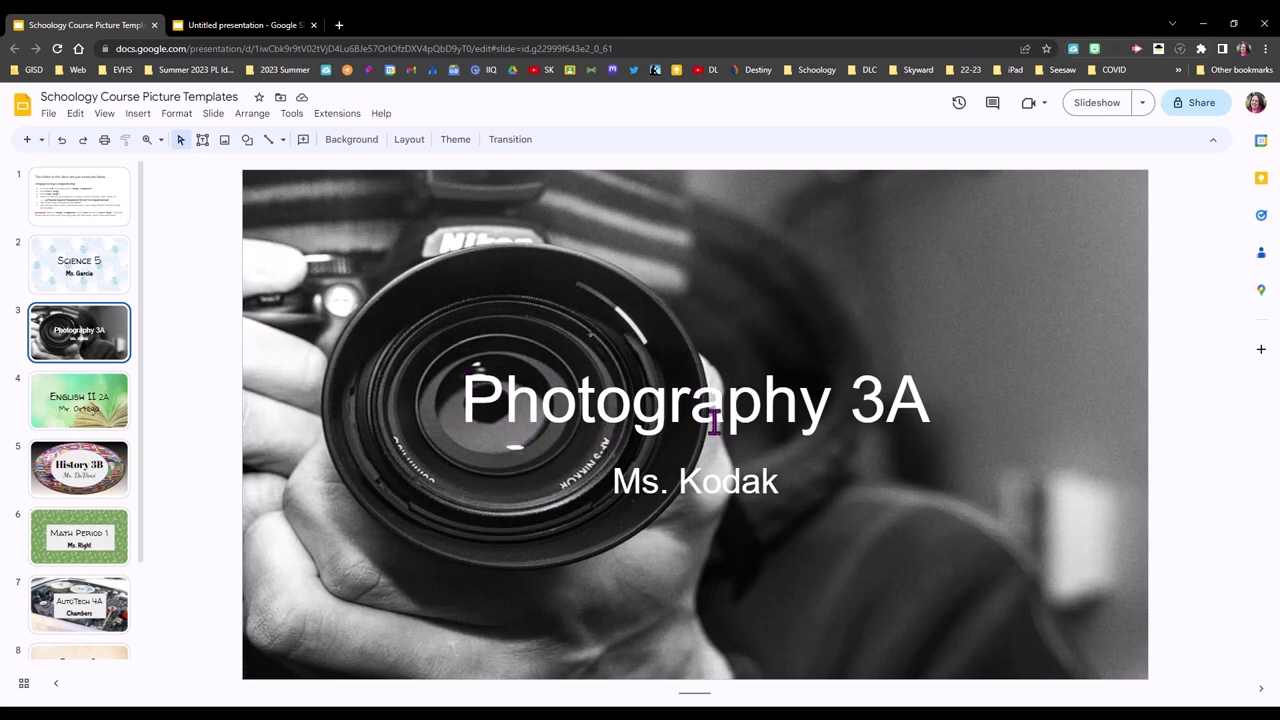
Undo the white colour changes so both texts are black again
left_click(62, 150)
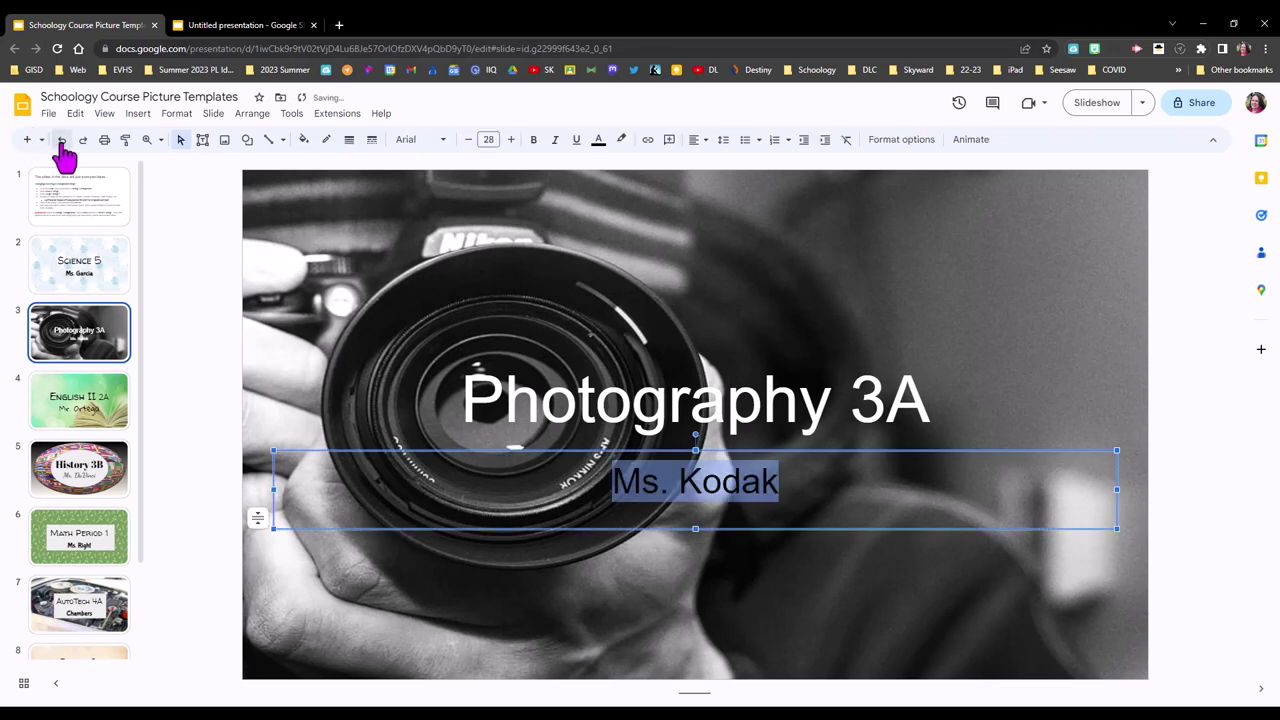
left_click(62, 150)
left_click(62, 150)
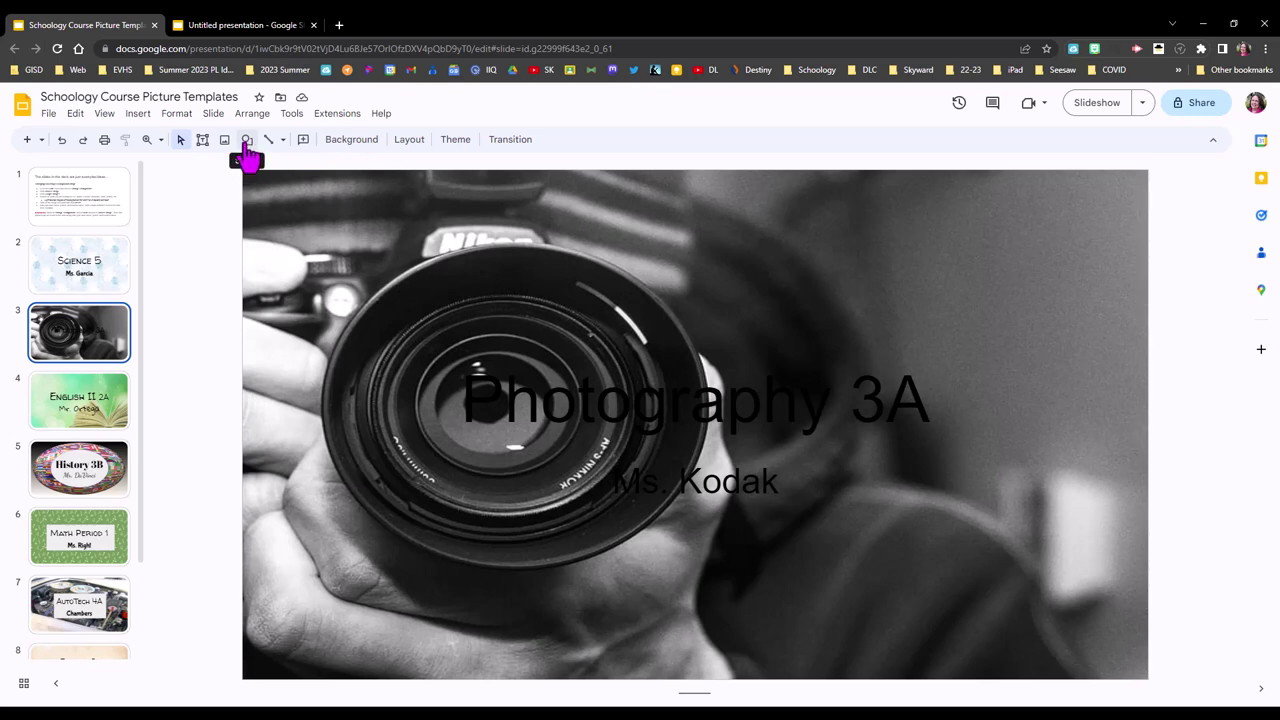
Draw a rounded rectangle over the title and subtitle, then enlarge it
left_click(138, 115)
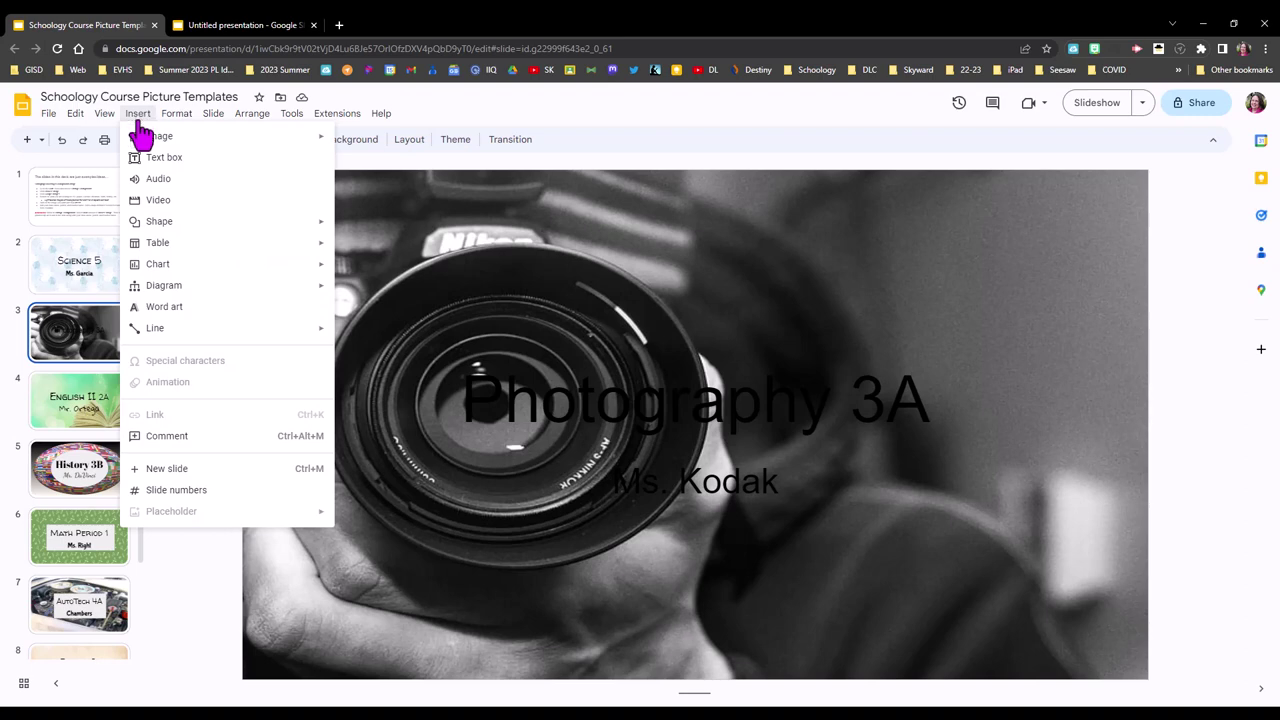
mouse_move(153, 231)
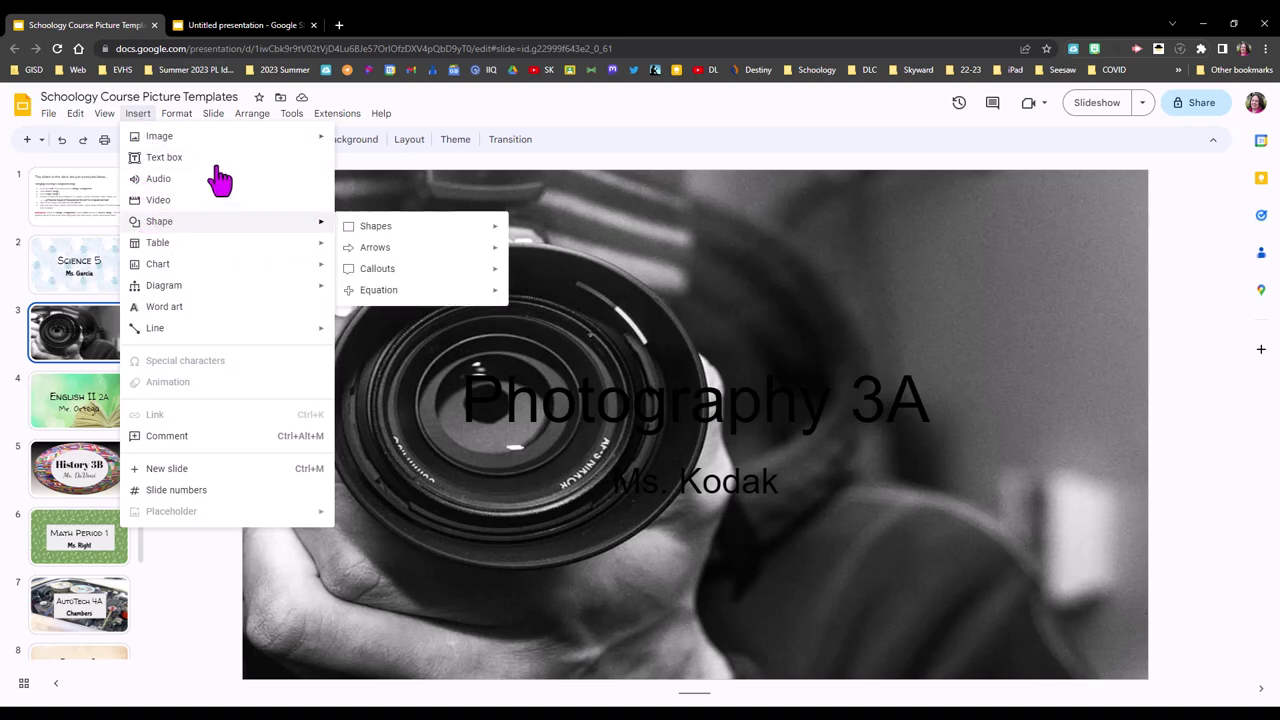
key("Escape")
left_click(247, 139)
mouse_move(272, 172)
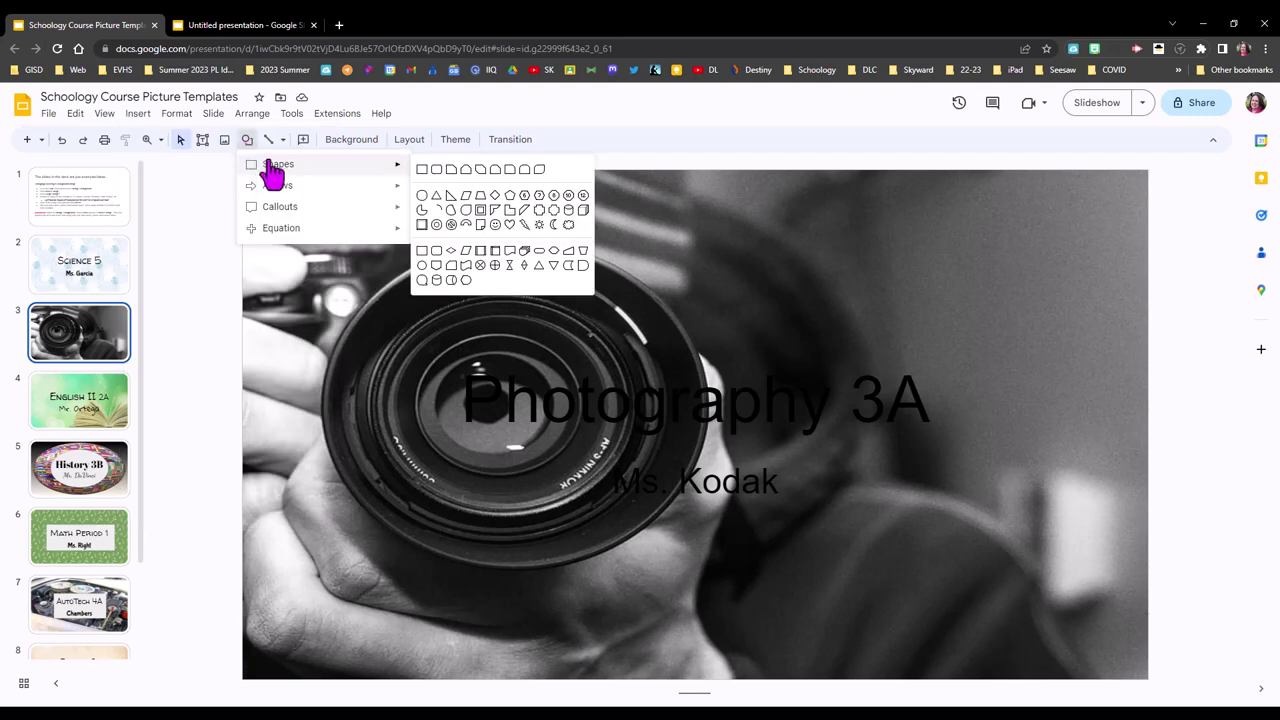
left_click(422, 172)
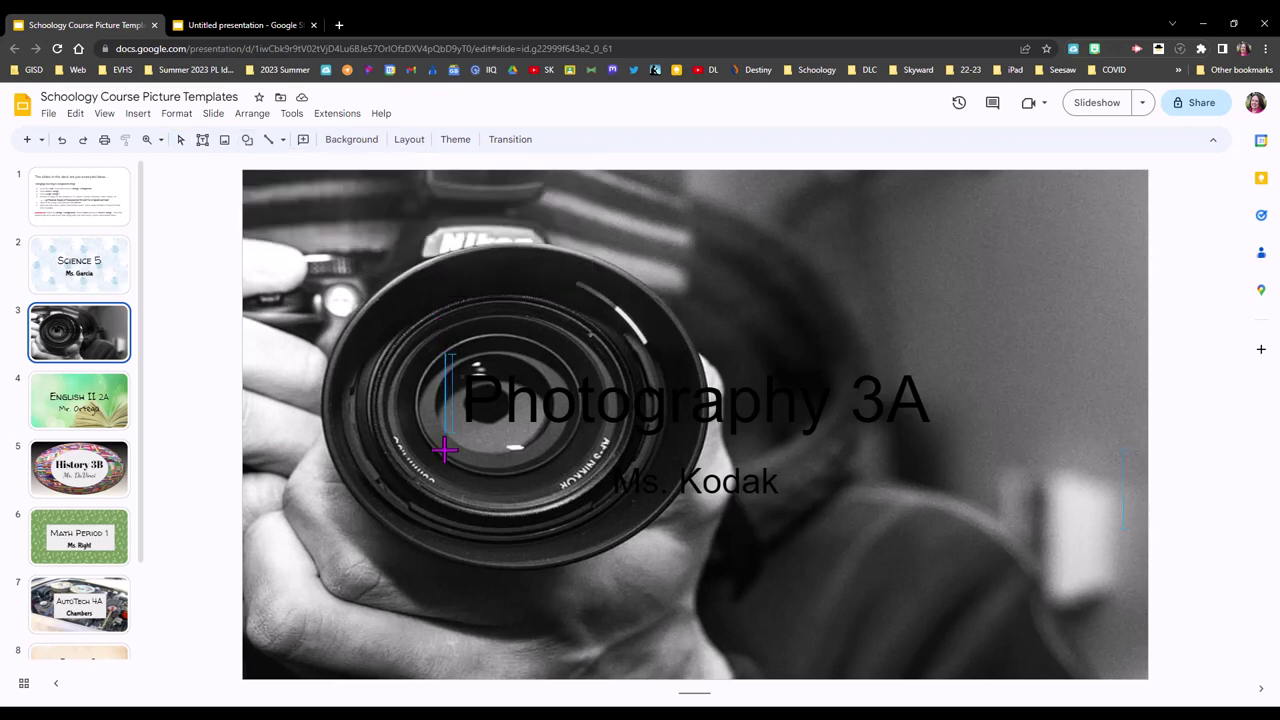
mouse_move(445, 458)
left_mouse_down()
mouse_move(509, 503)
mouse_move(694, 526)
mouse_move(866, 526)
mouse_move(966, 509)
mouse_move(951, 513)
left_mouse_up()
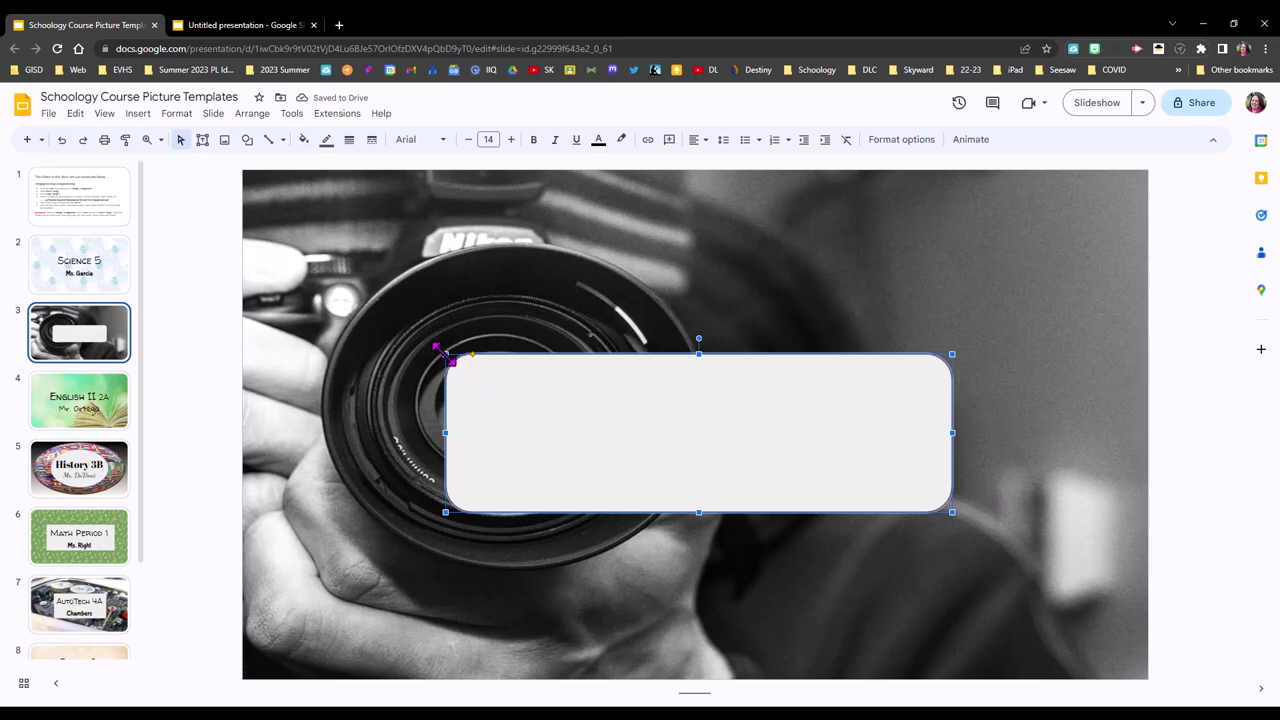
left_click_drag(444, 354, 431, 342)
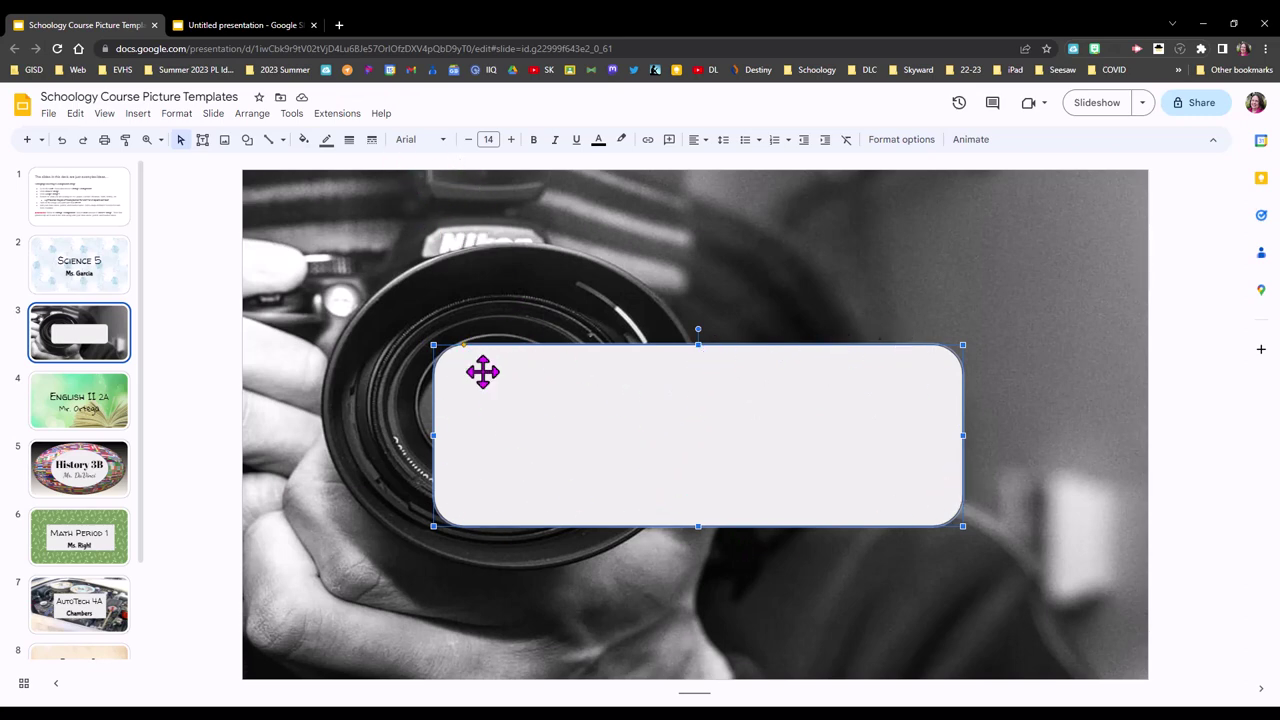
Send the rounded box behind the text
left_click(251, 114)
mouse_move(265, 140)
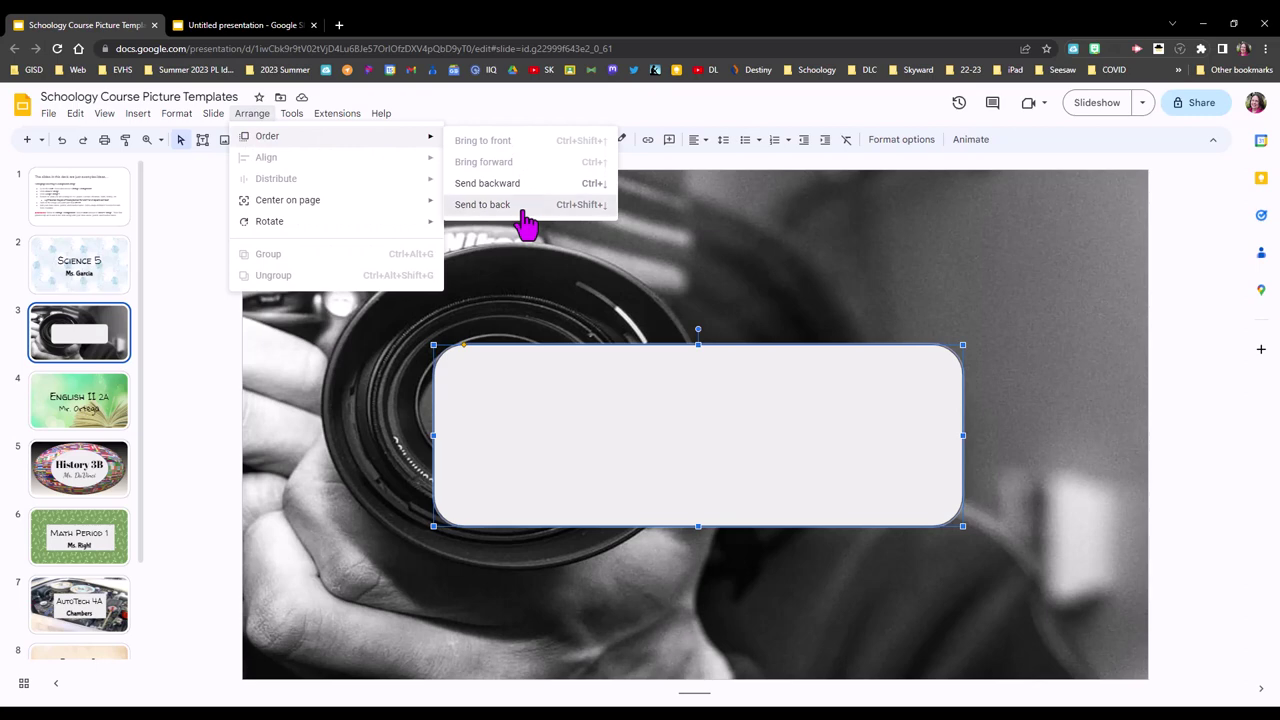
left_click(482, 205)
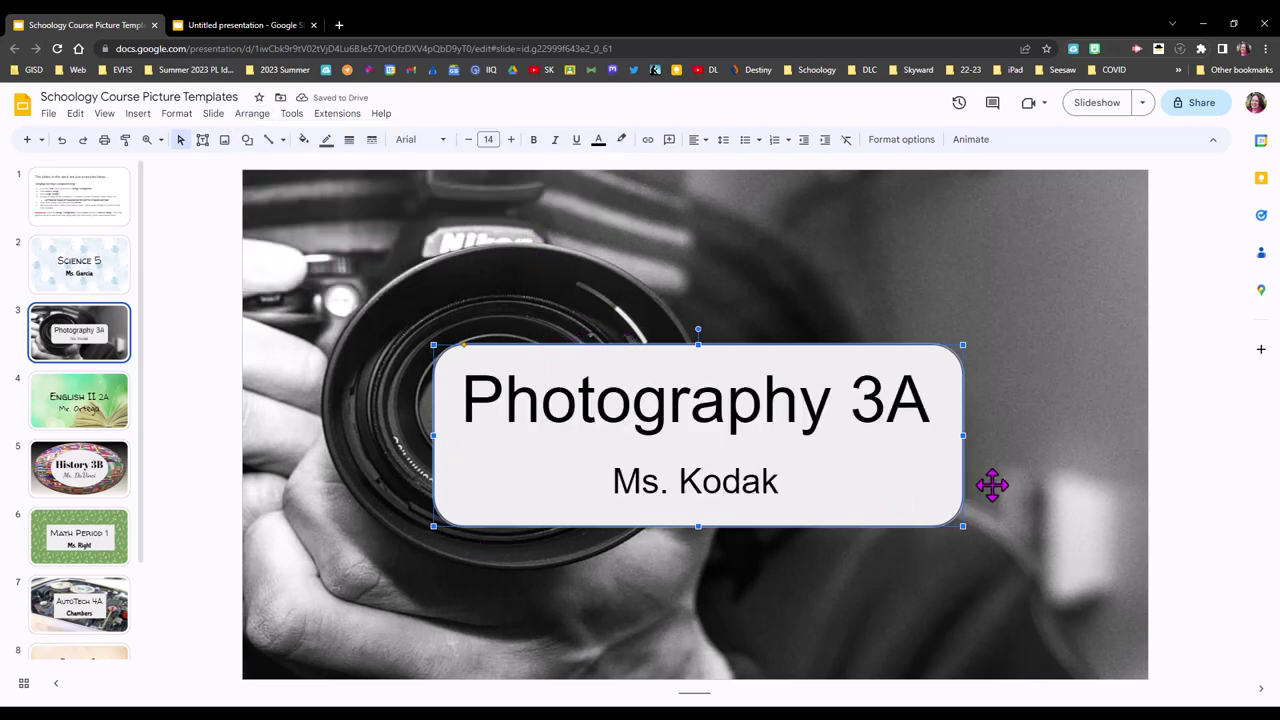
left_click(1076, 551)
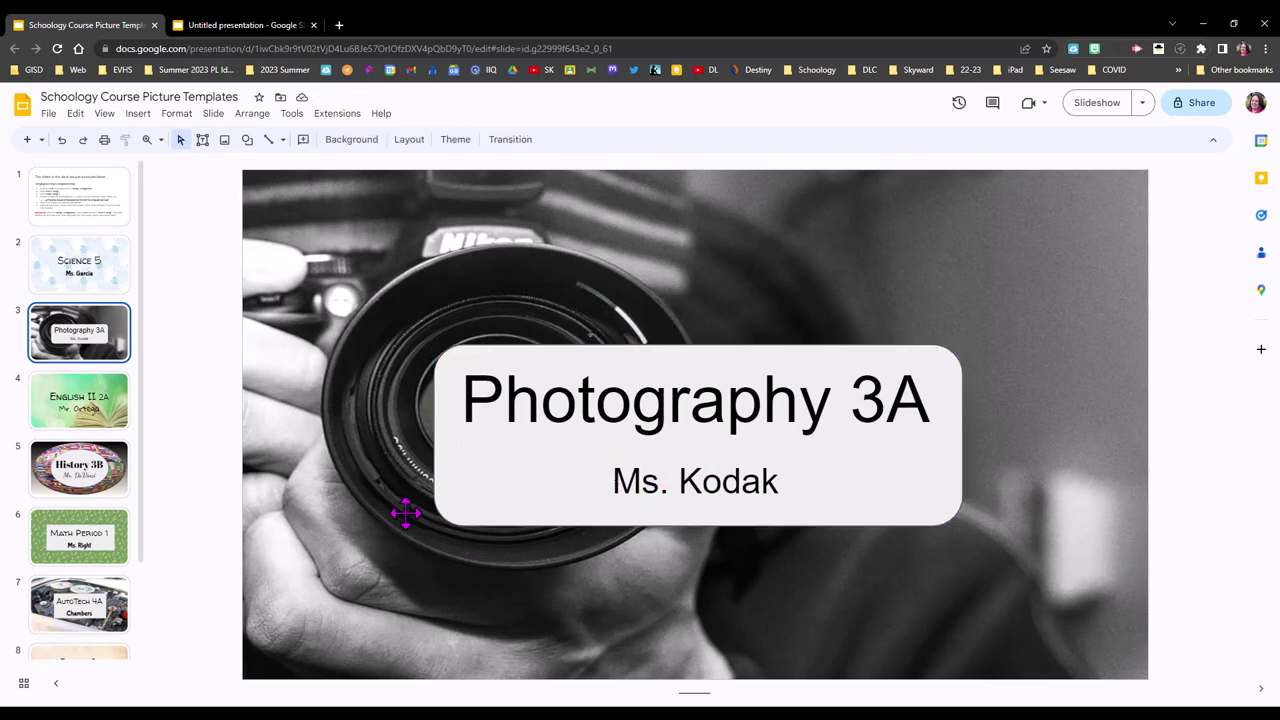
Select both the title and subtitle text boxes and send them to the back
left_click(457, 521)
left_click(458, 406)
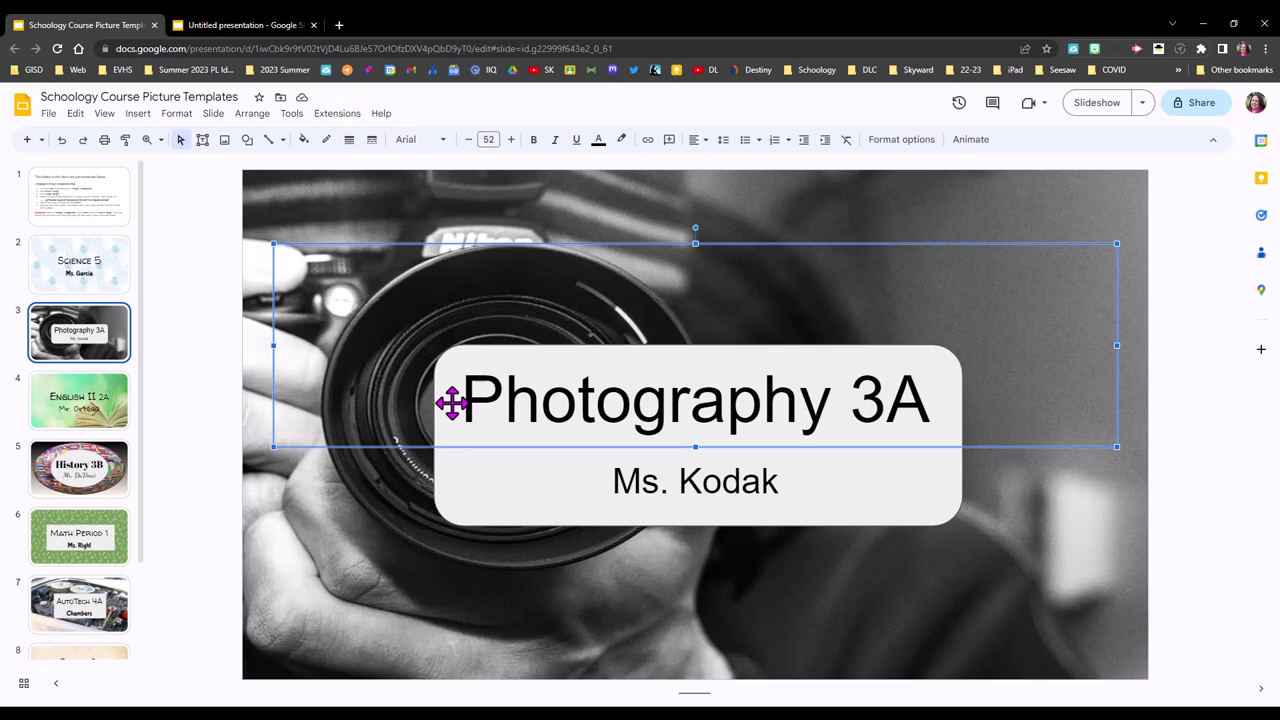
left_click(943, 523)
left_click(952, 430)
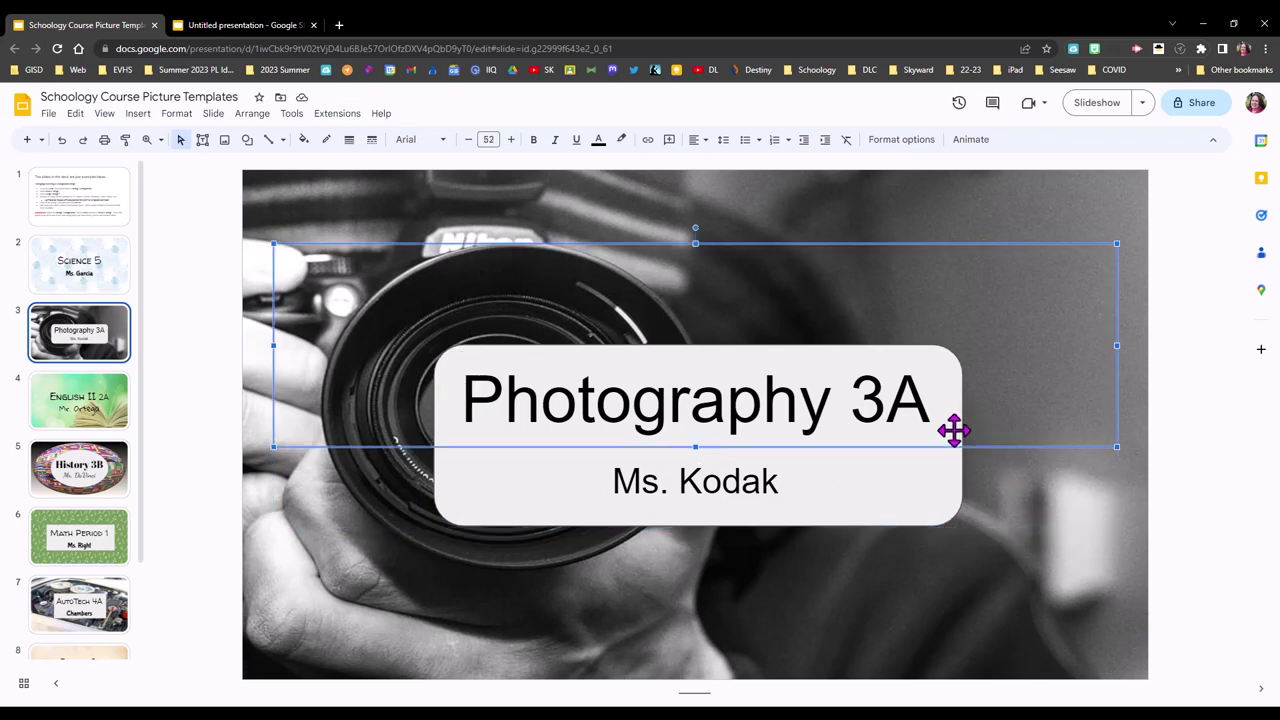
left_click(785, 448, "shift")
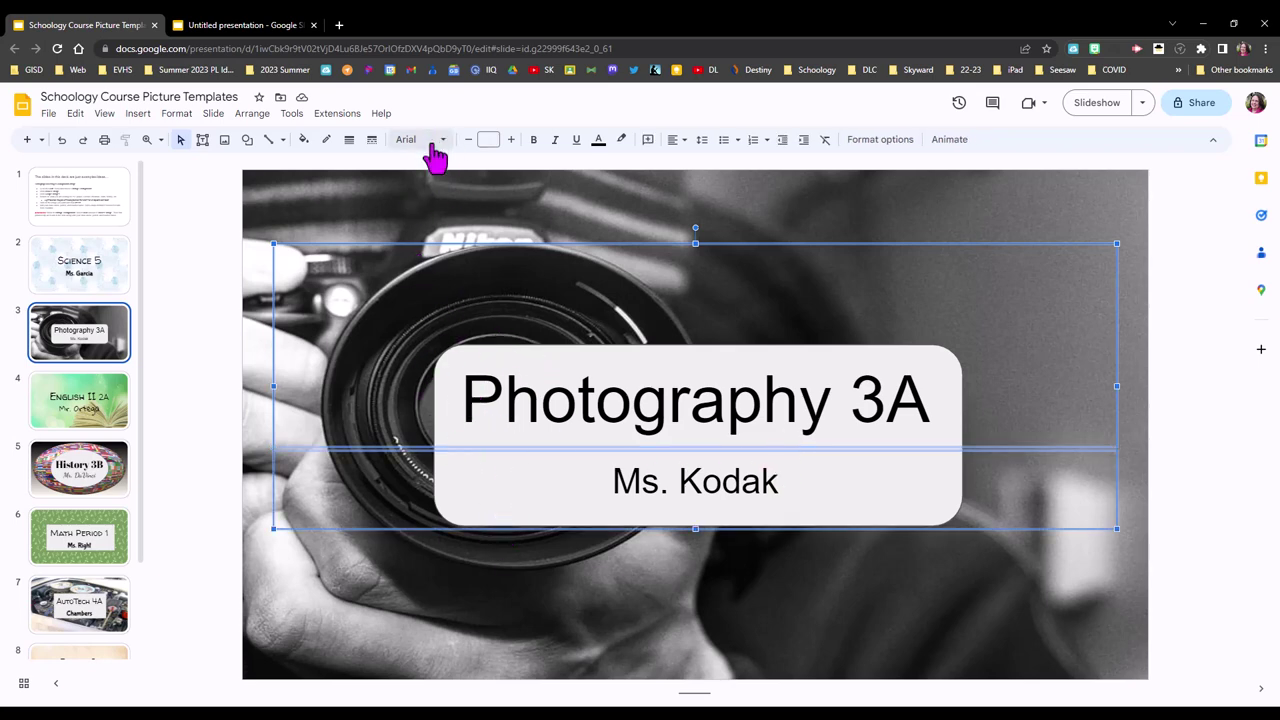
left_click(254, 115)
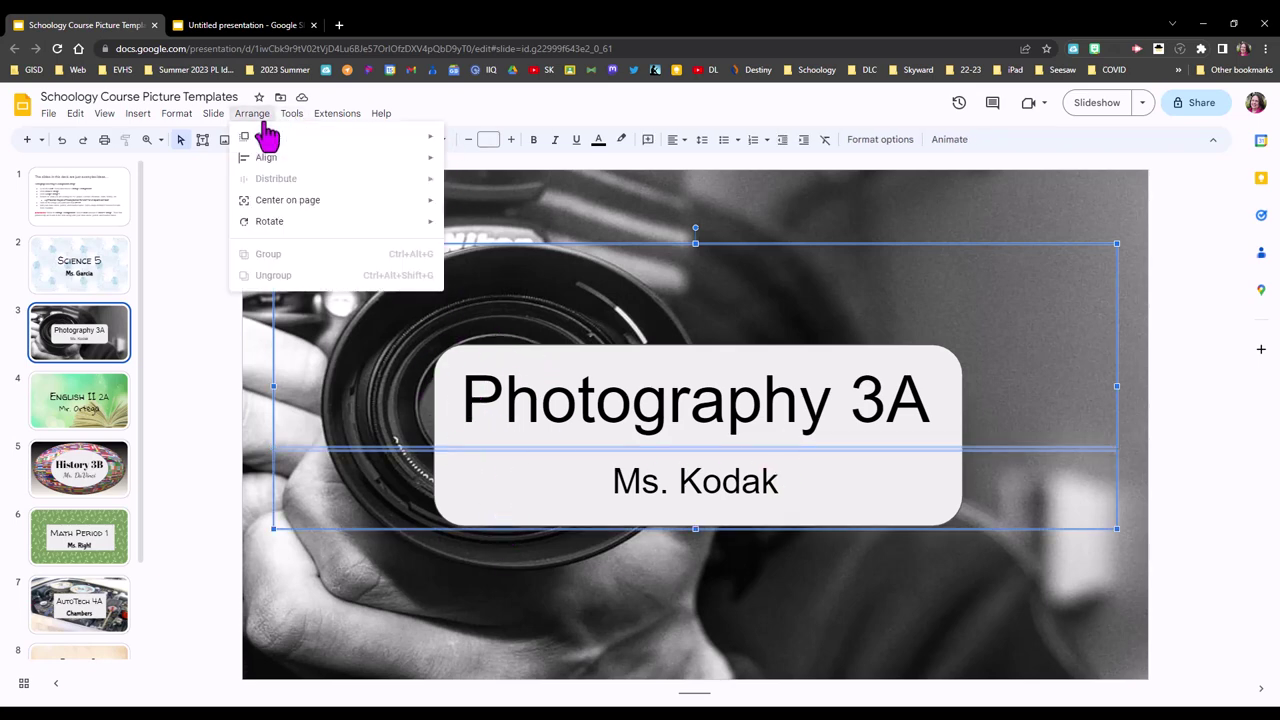
mouse_move(268, 148)
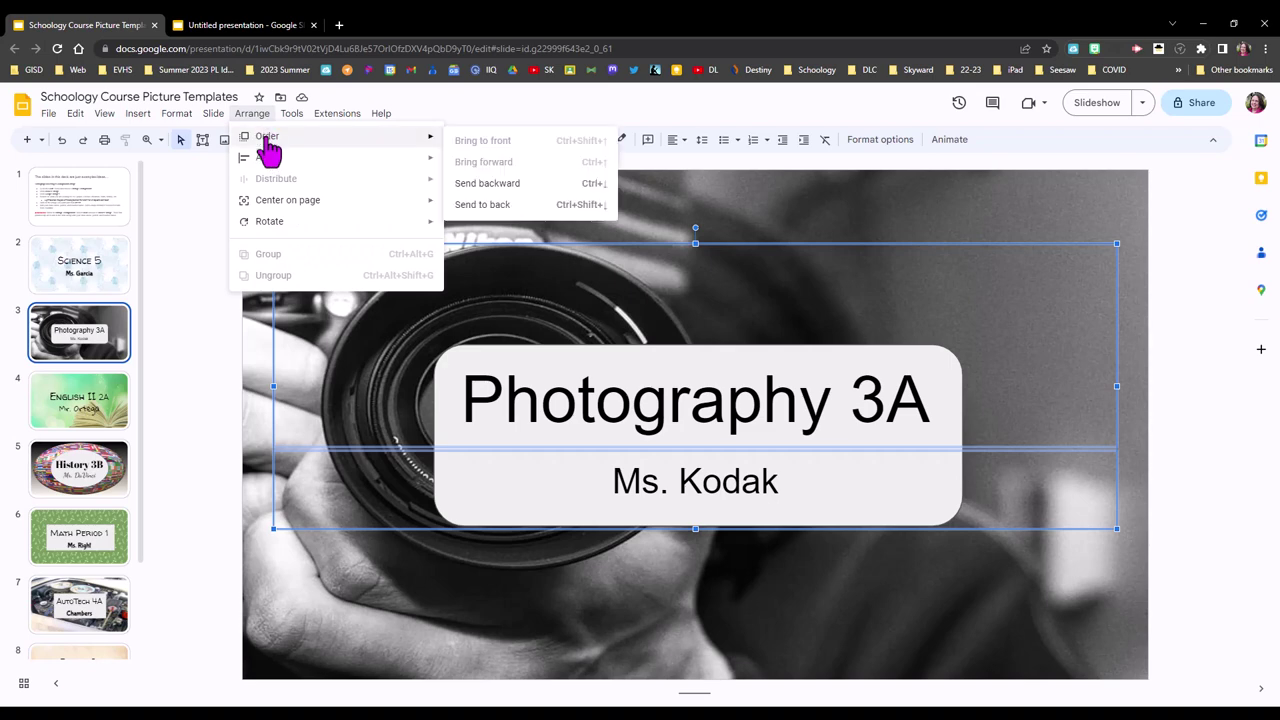
left_click(490, 205)
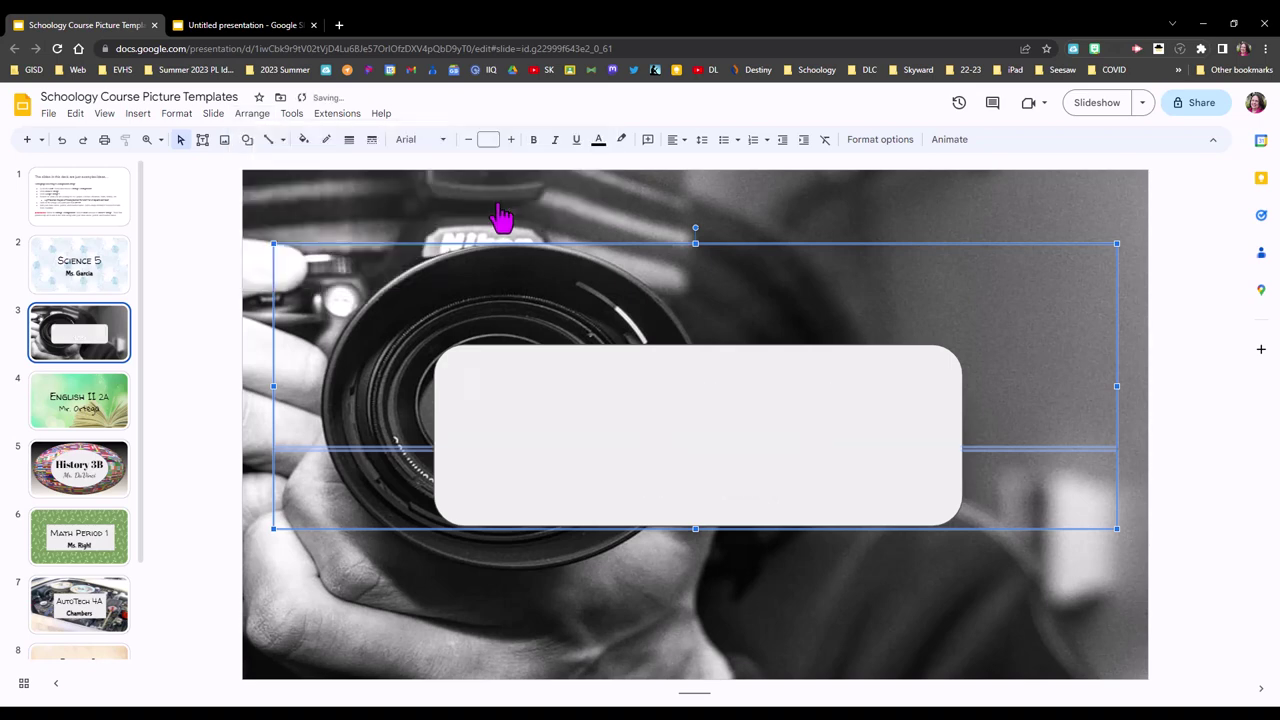
left_click(690, 672)
Enlarge the rounded box toward the upper left and lower right
left_click(520, 395)
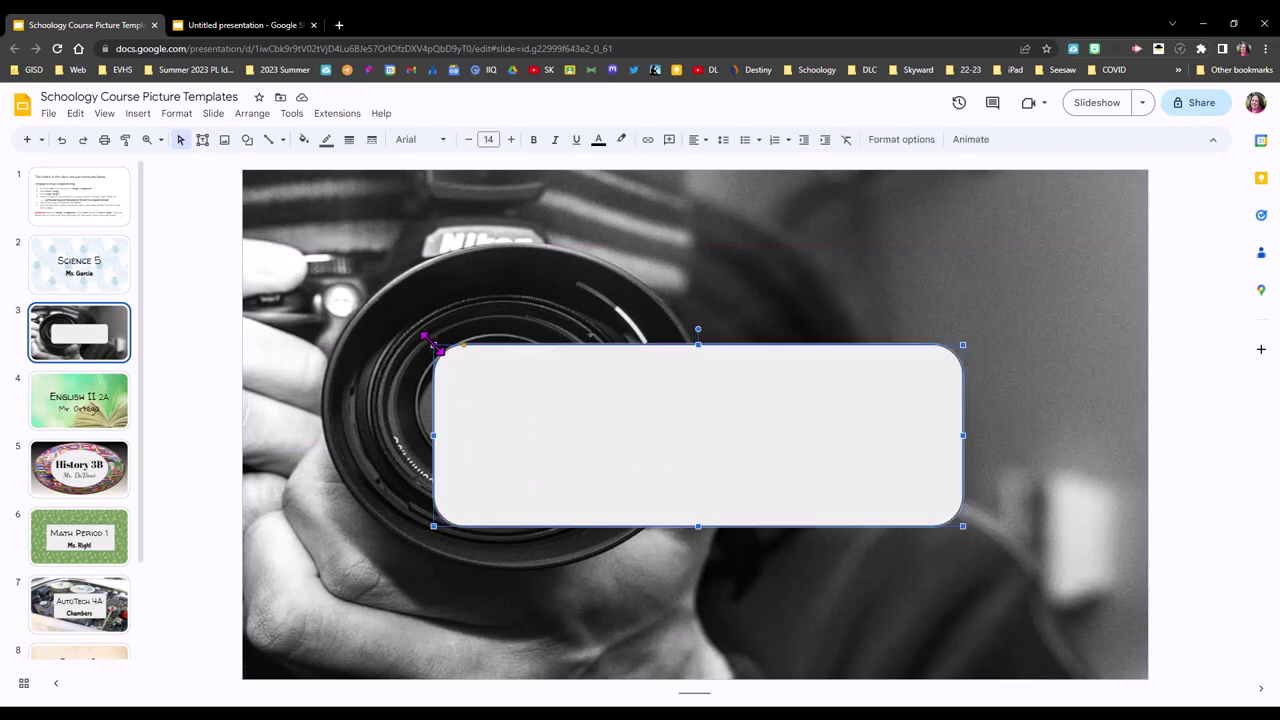
left_click_drag(432, 344, 401, 323)
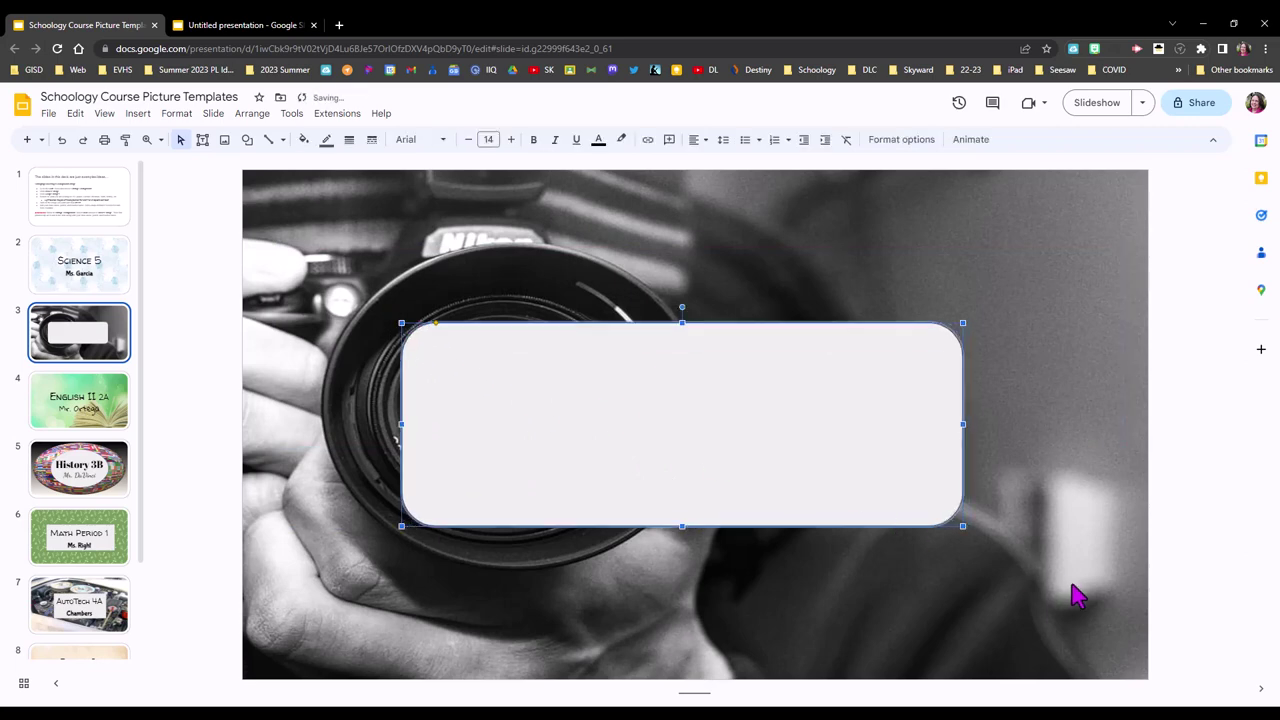
left_click(962, 523)
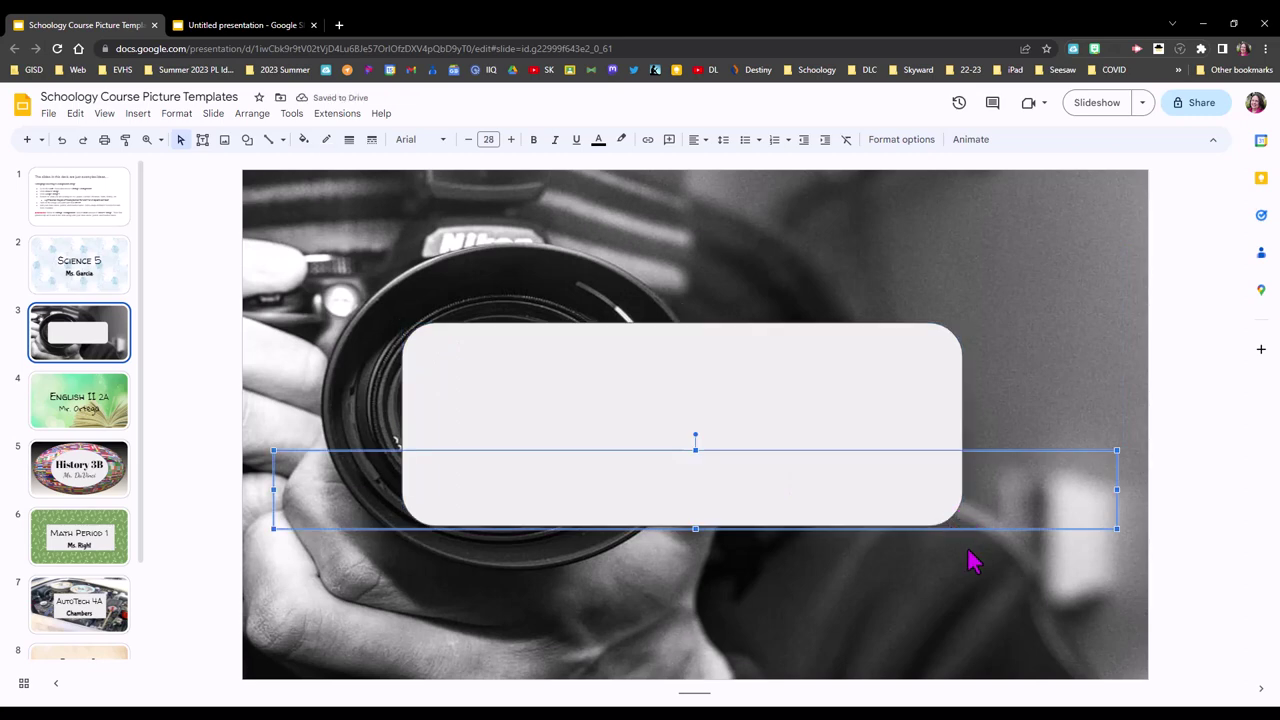
left_click(960, 418)
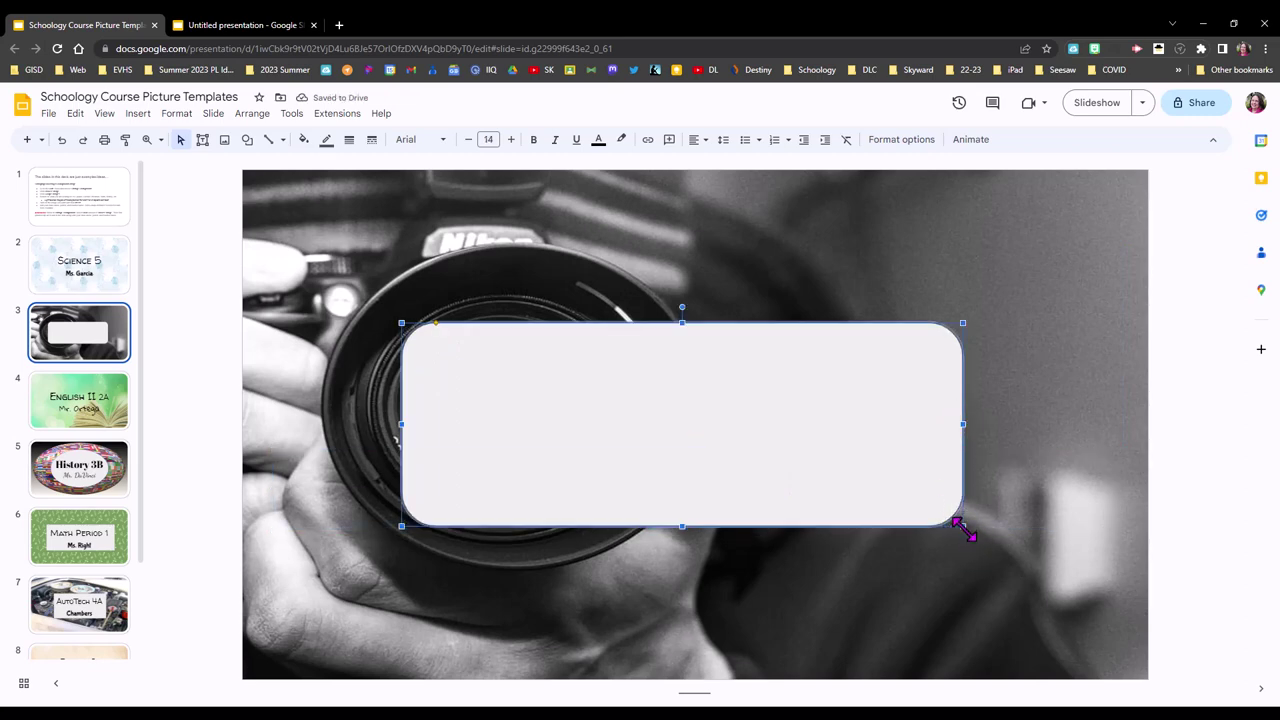
left_click_drag(962, 525, 995, 549)
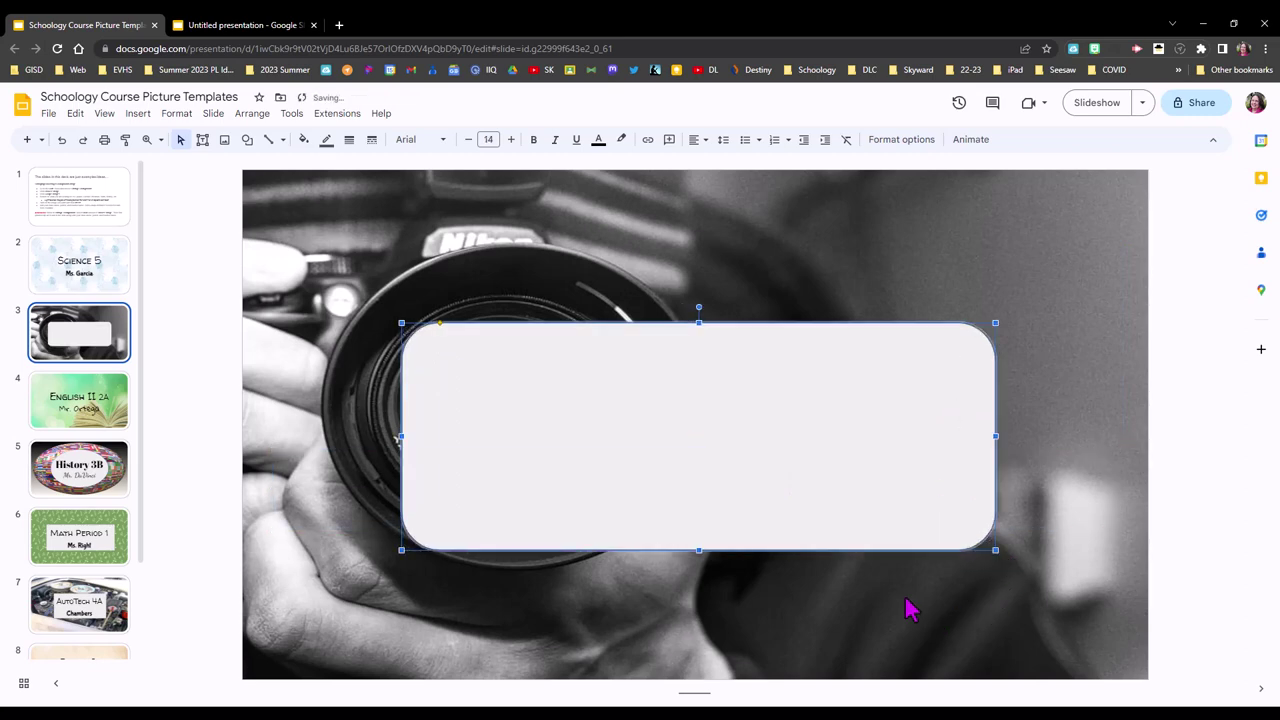
left_click(826, 625)
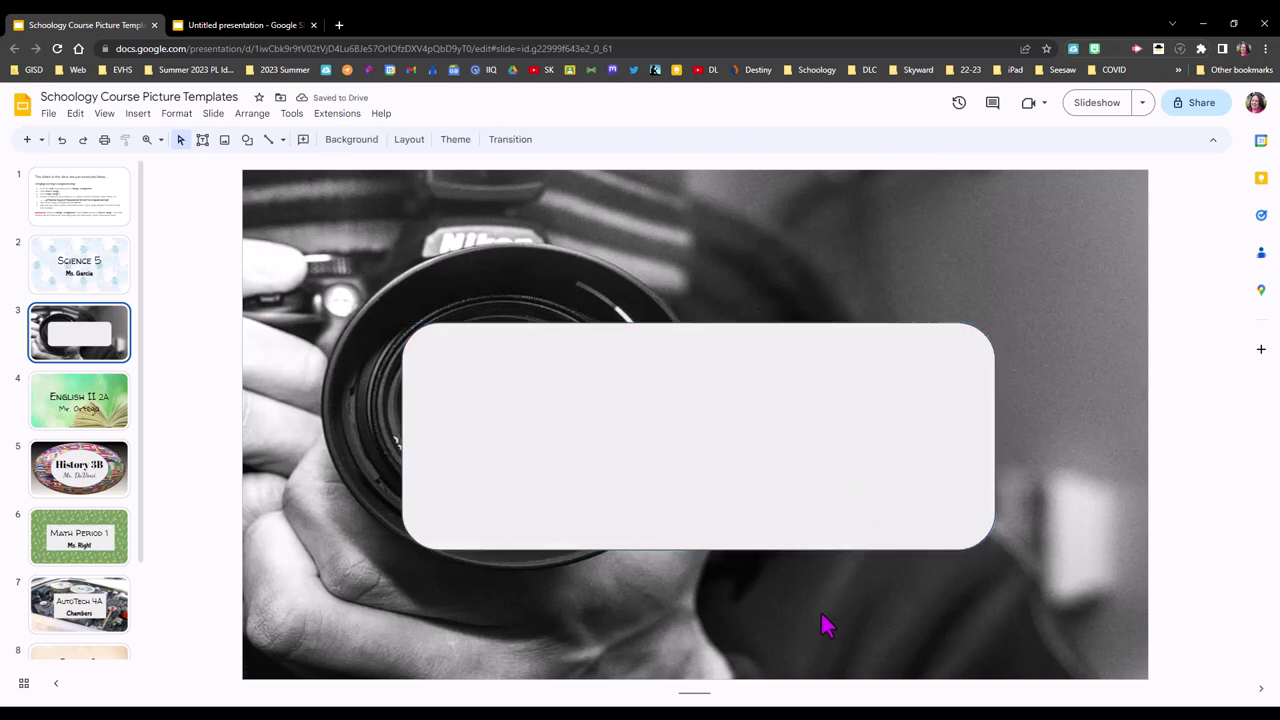
Send the rounded box behind the title and subtitle text
left_click(641, 428)
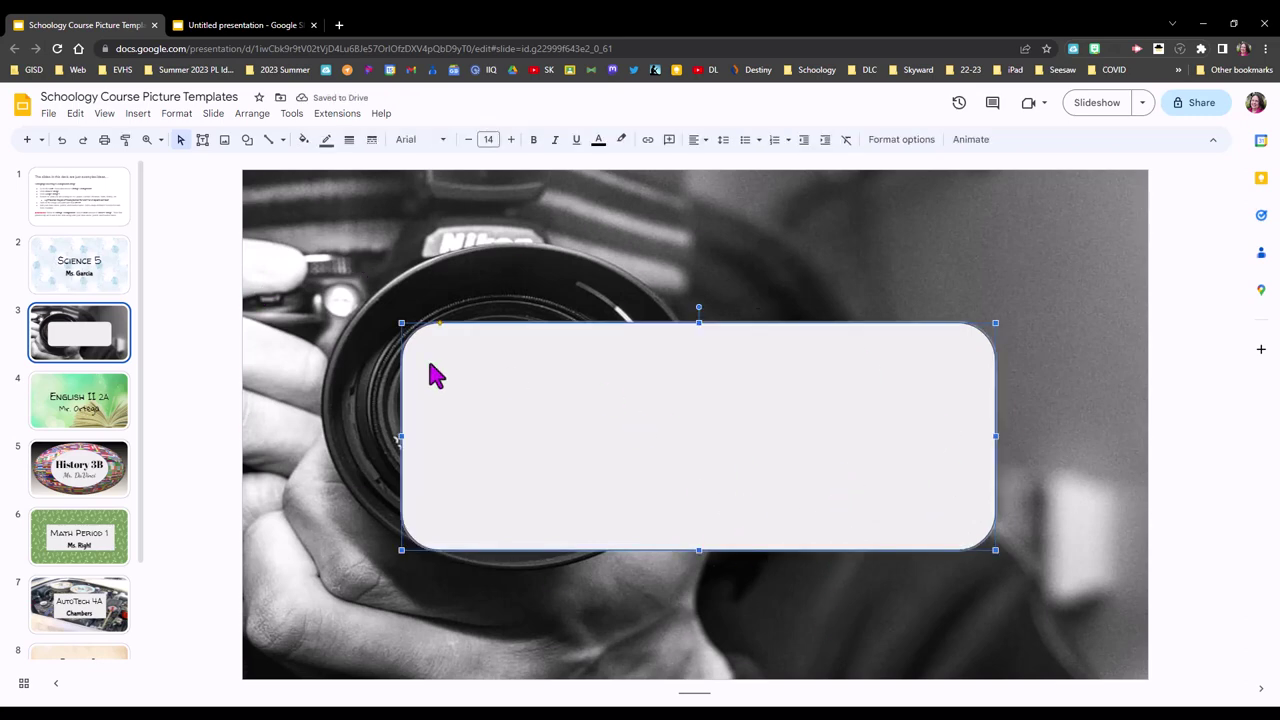
left_click(255, 116)
mouse_move(251, 136)
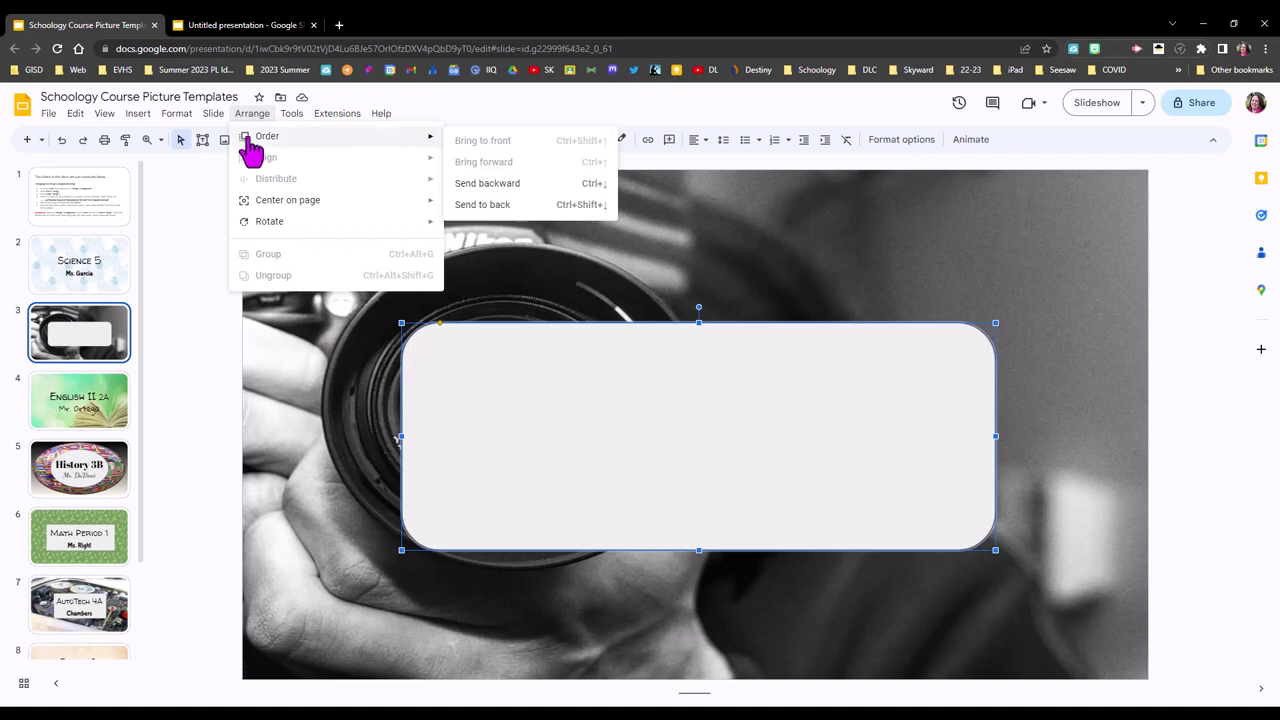
left_click(491, 205)
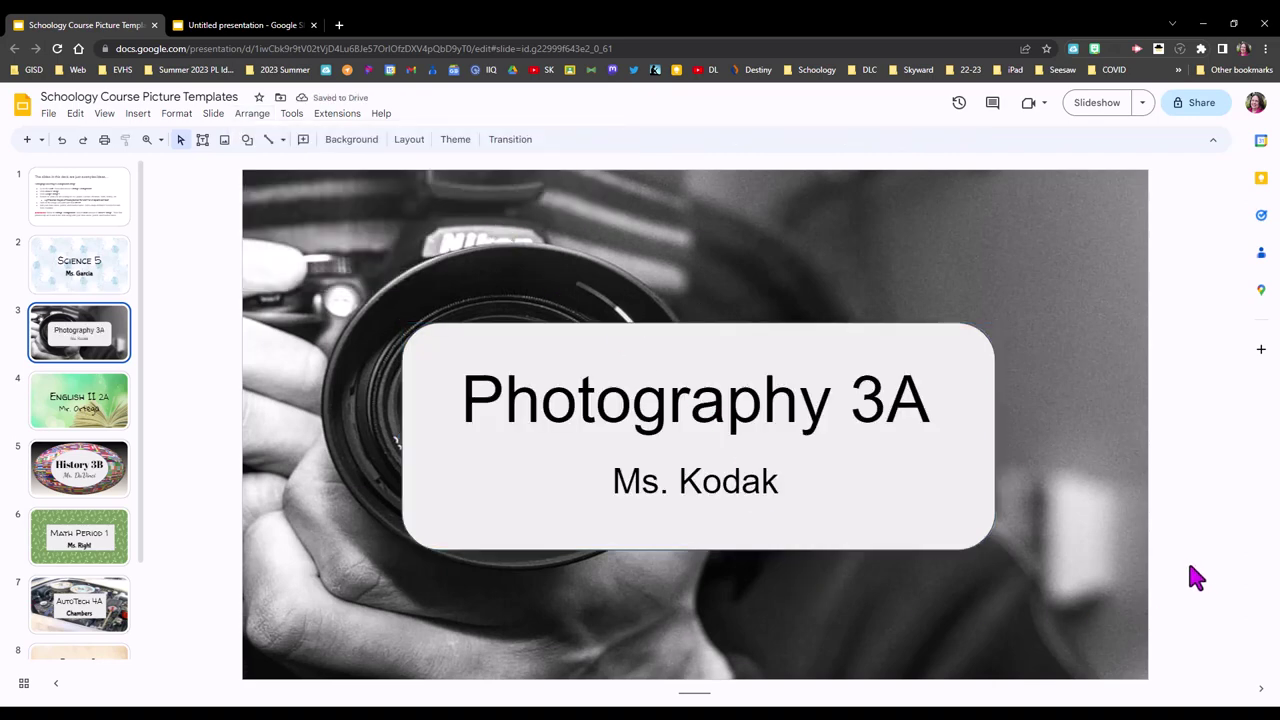
Set the 'Photography 3A' title font to Chelsea Market
left_click(480, 392)
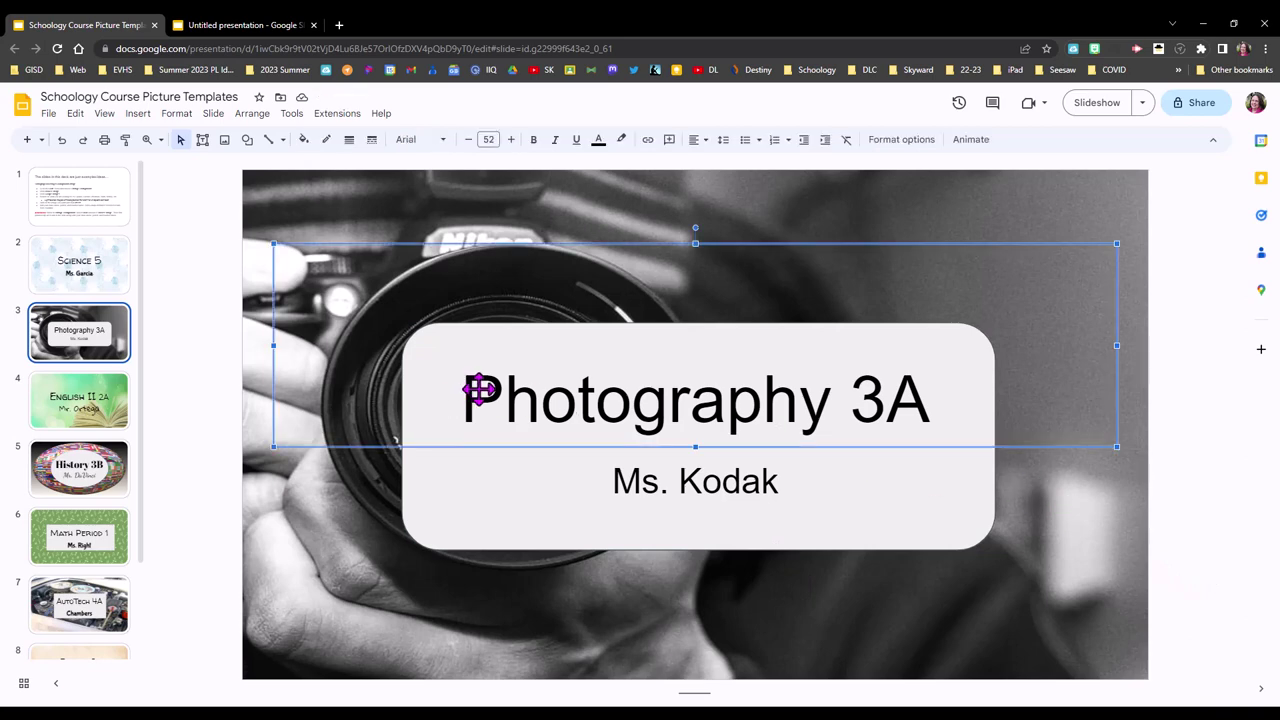
double_click(484, 398)
left_click_drag(910, 393, 450, 390)
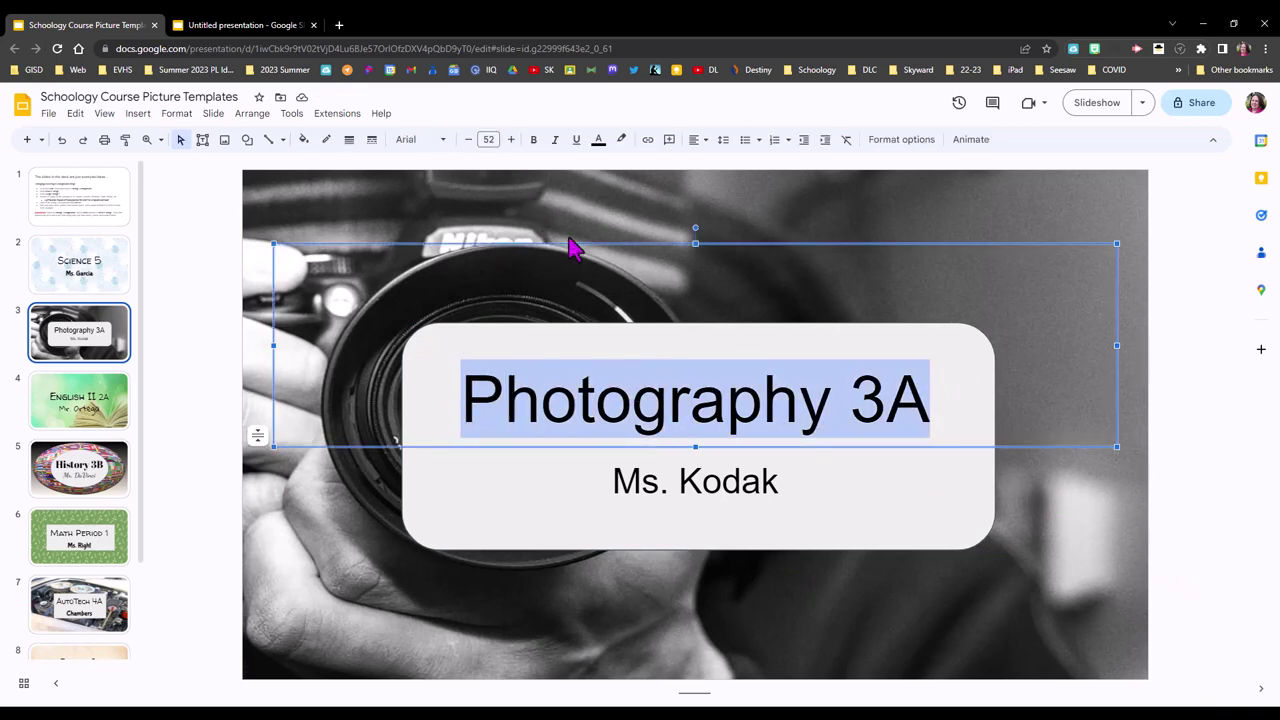
left_click(785, 486)
Make the subtitle Walter Turncoat, bold, at 38 pt
left_click(780, 484)
double_click(776, 483)
left_click_drag(778, 483, 600, 481)
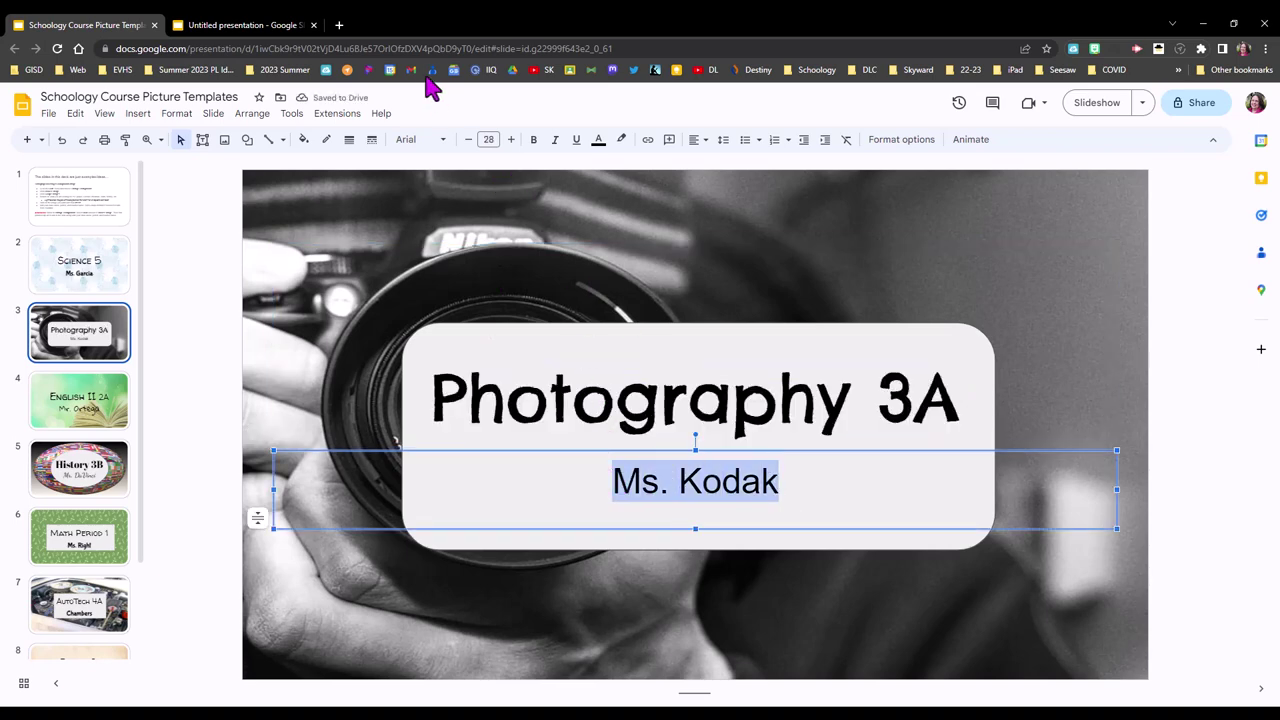
left_click(441, 142)
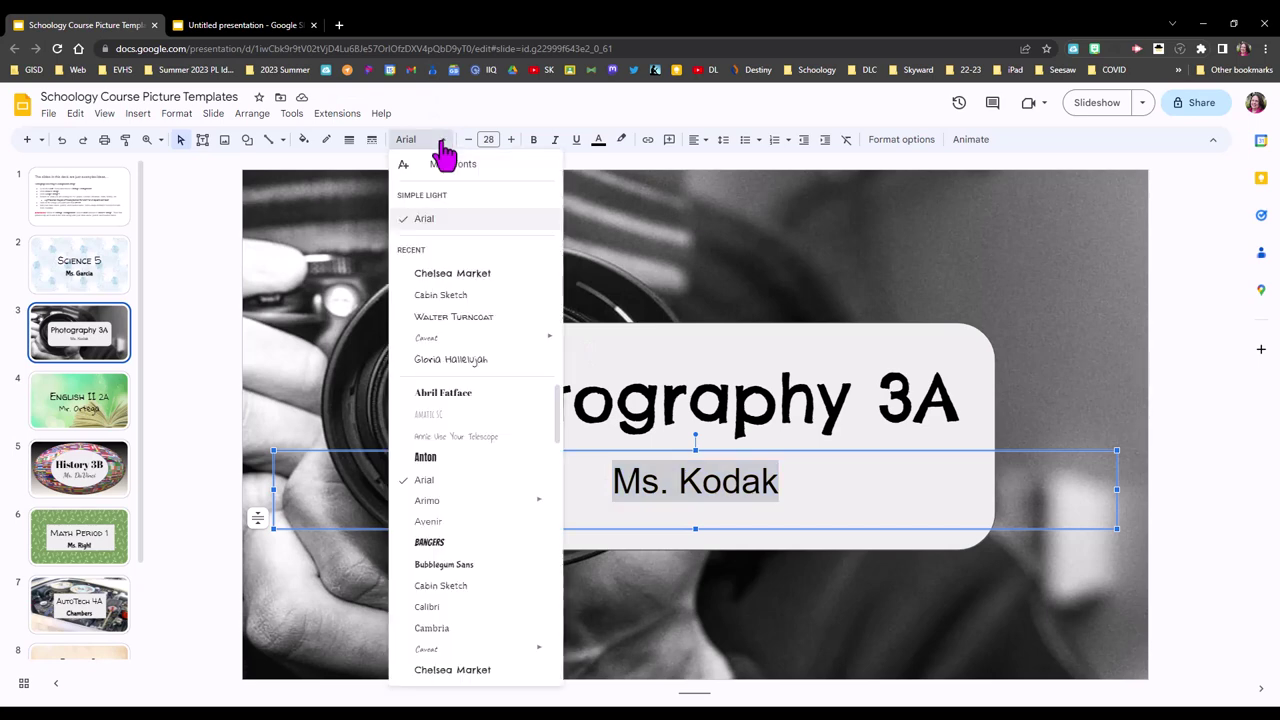
left_click(490, 317)
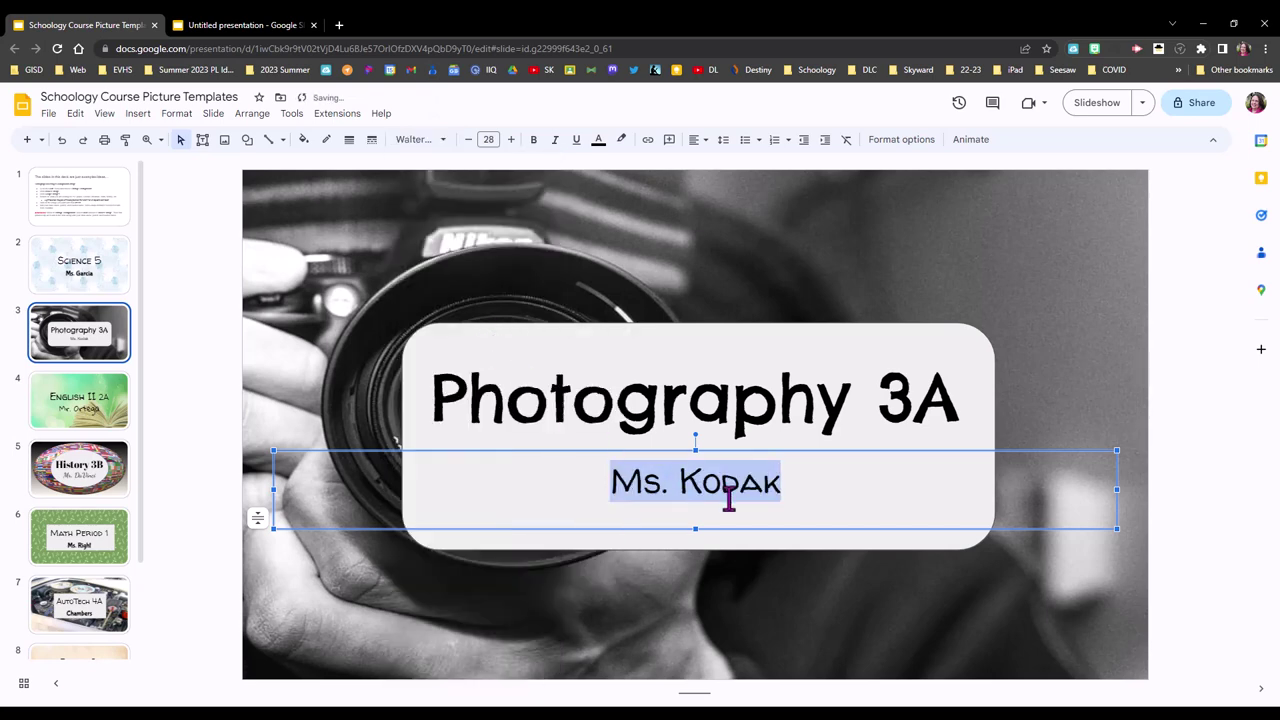
left_click(535, 141)
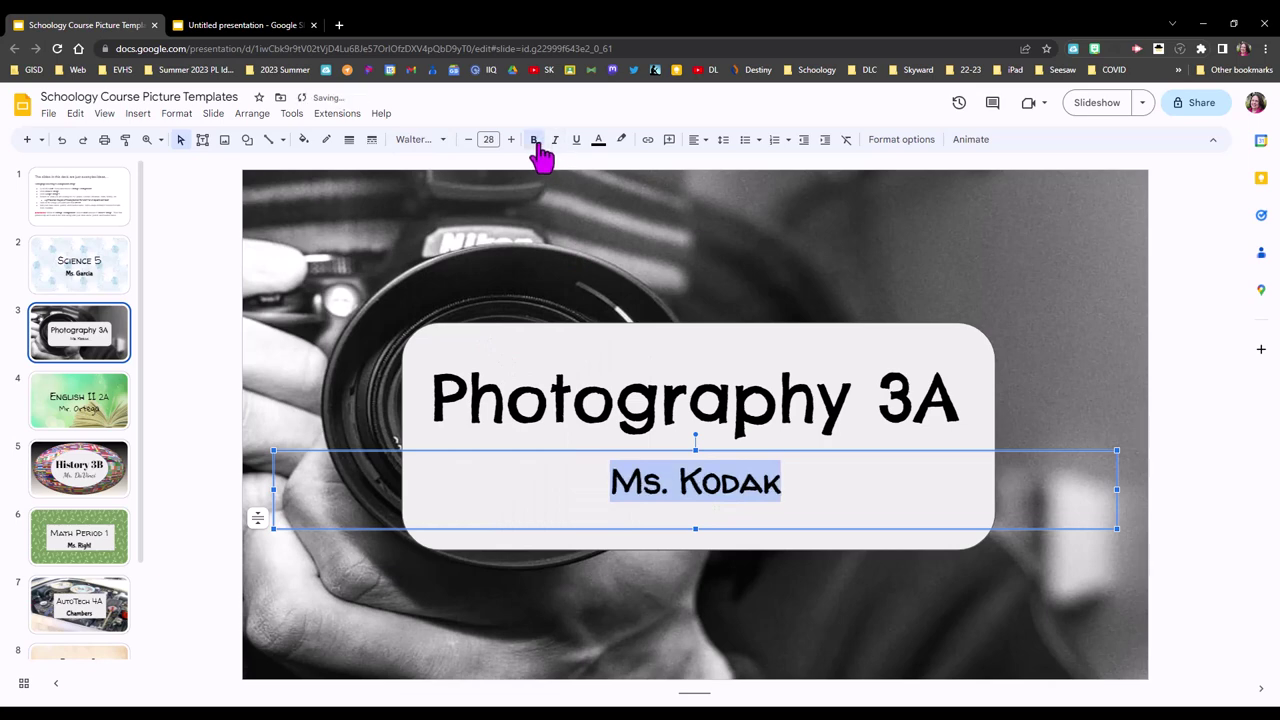
left_click(510, 140)
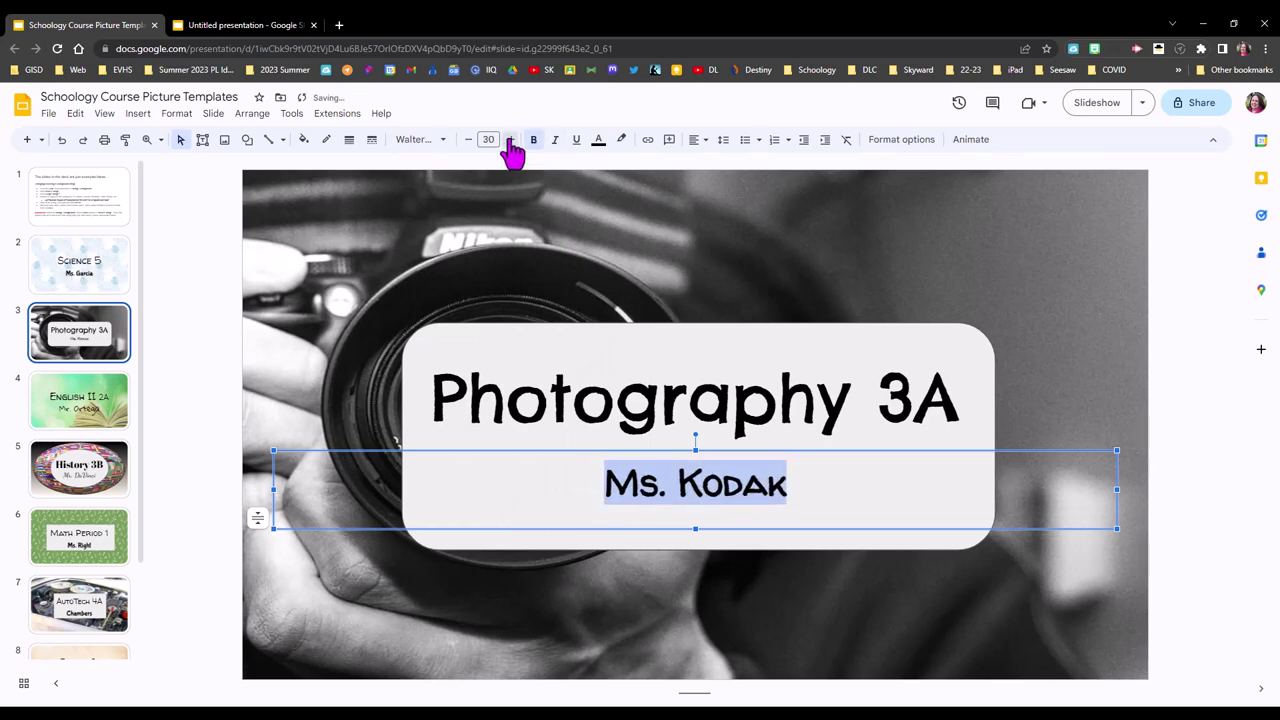
left_click(510, 140)
left_click(510, 140)
left_click(510, 140)
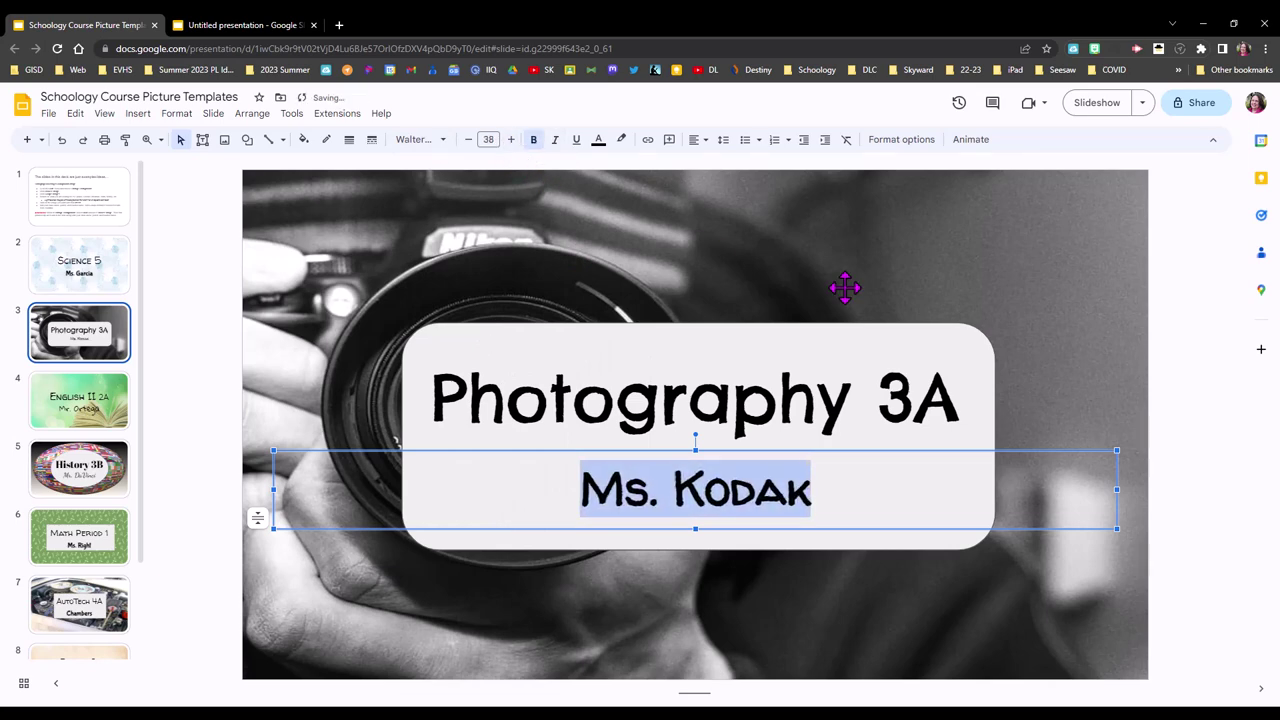
left_click(1034, 376)
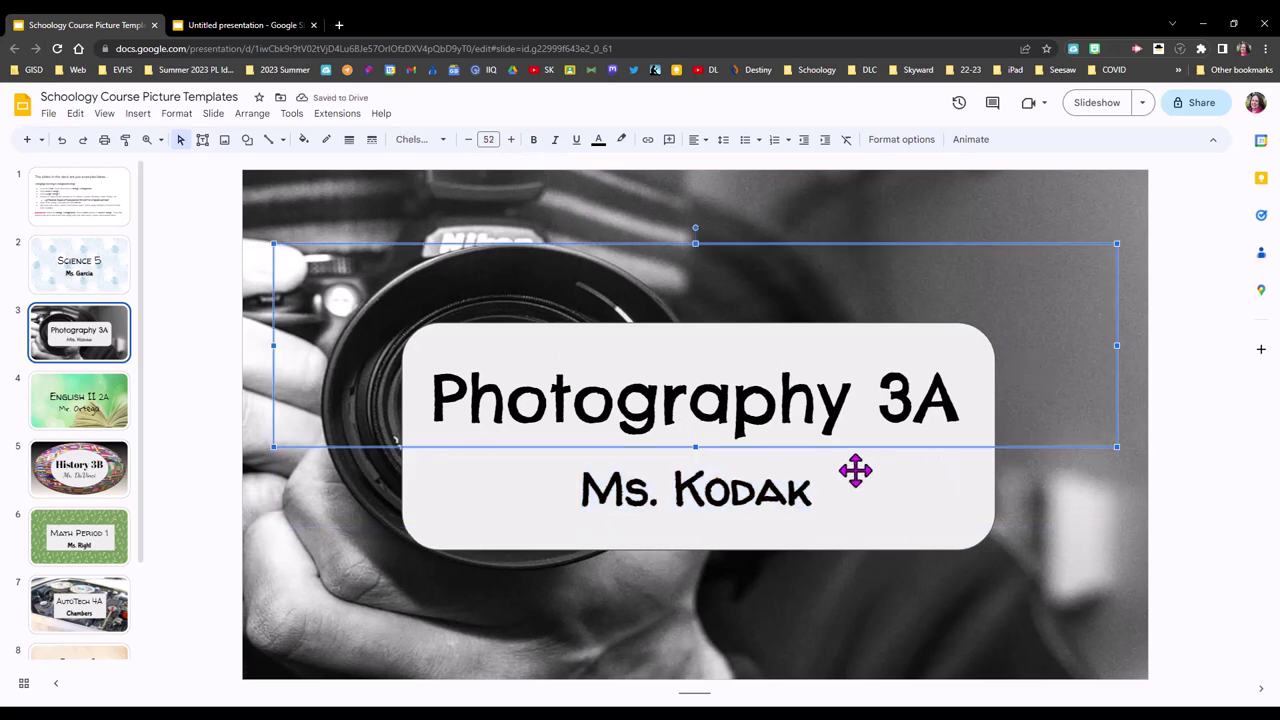
left_click(1037, 597)
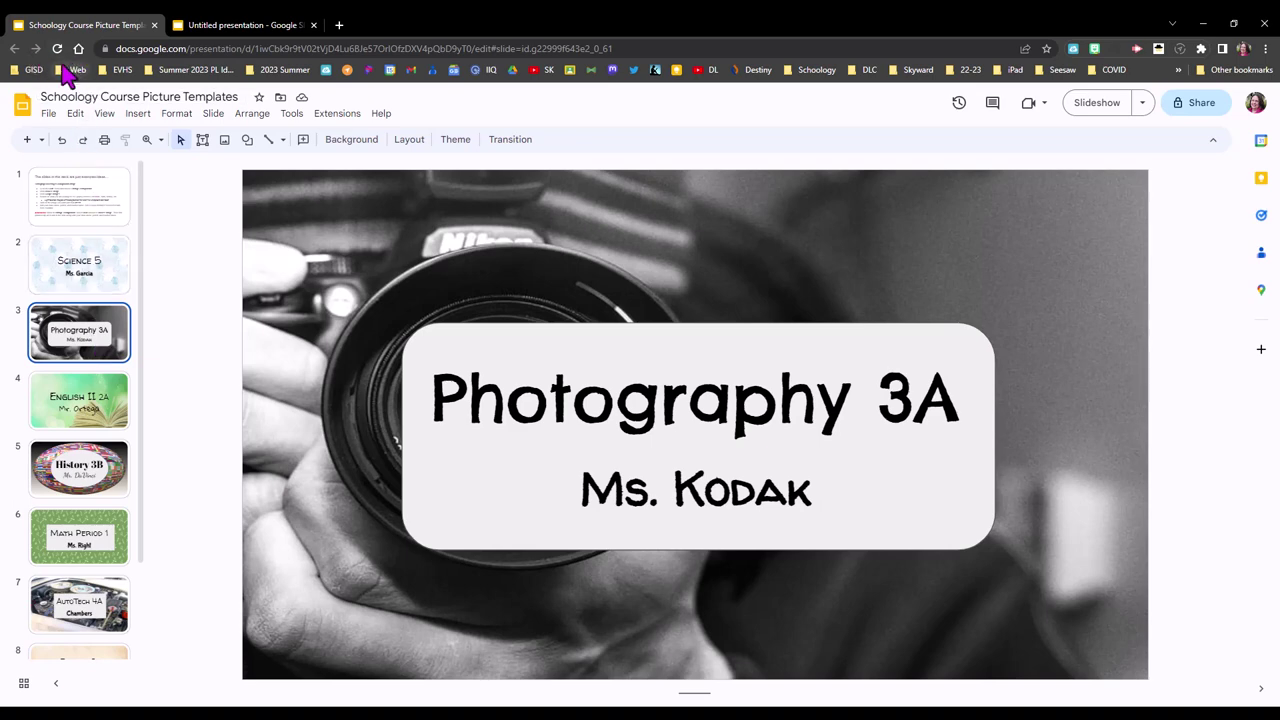
Download the current slide as a JPEG image named 'Photog 3A'
left_click(48, 116)
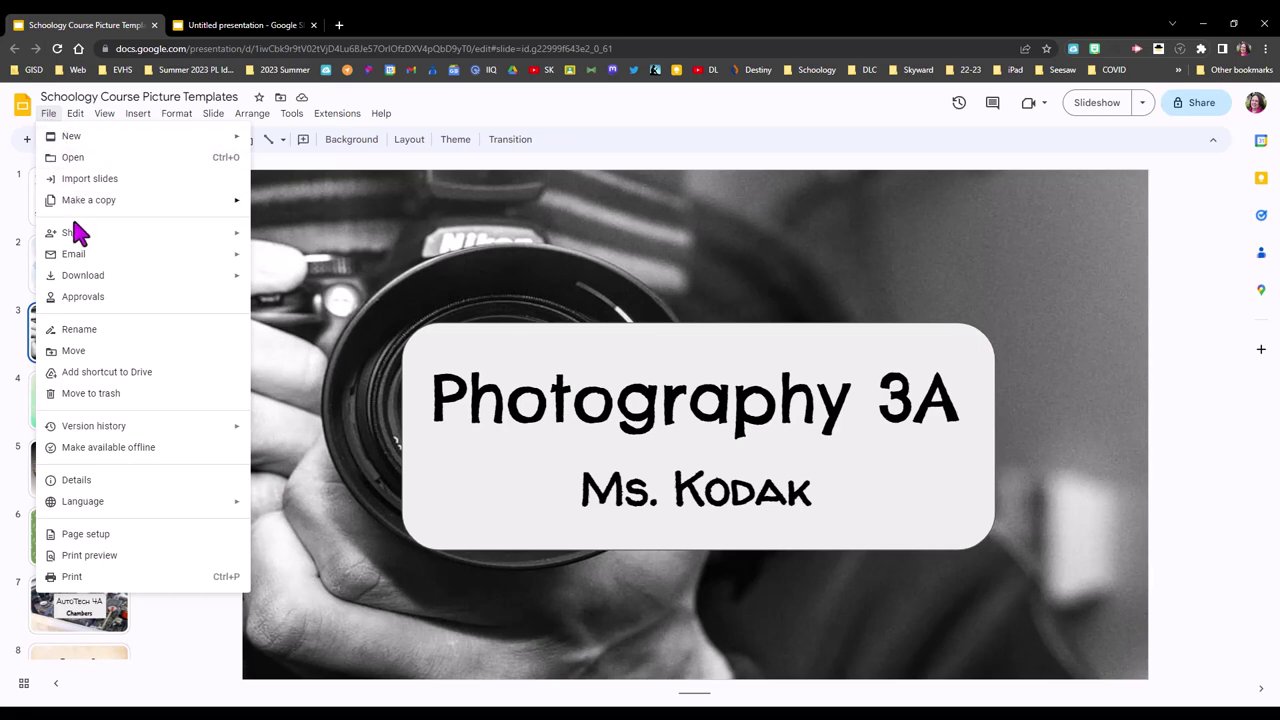
mouse_move(82, 280)
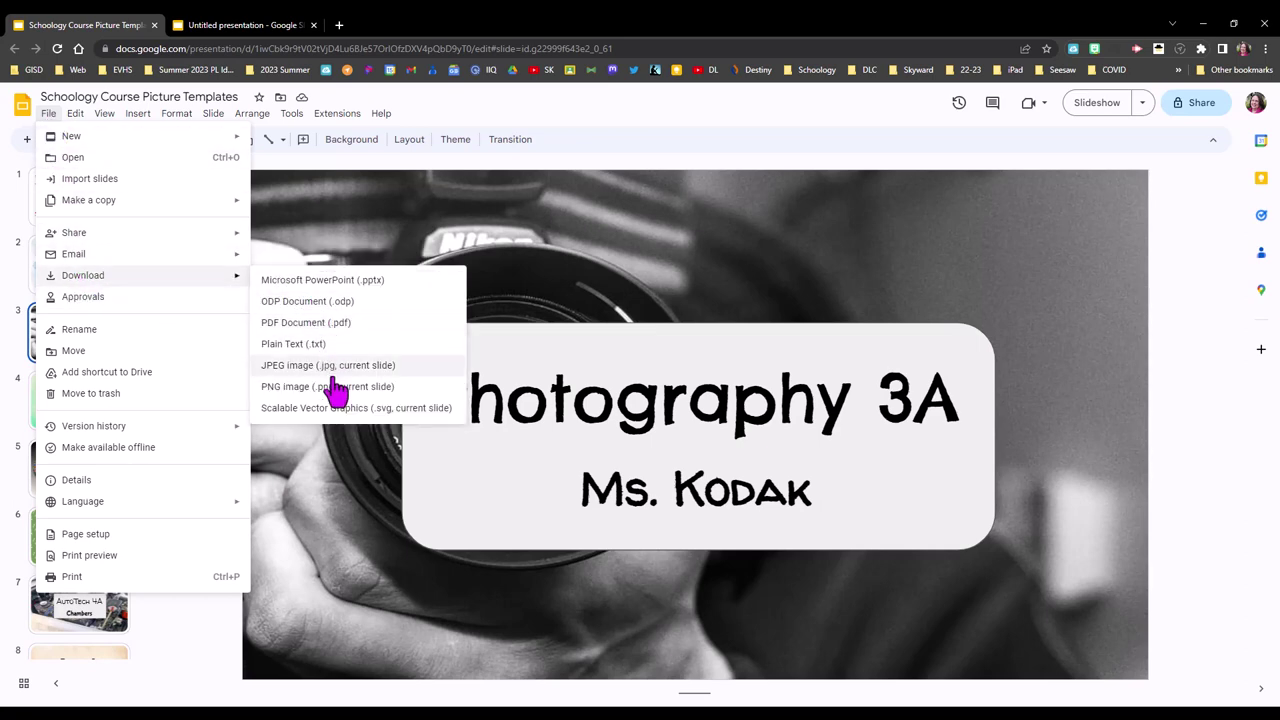
left_click(329, 370)
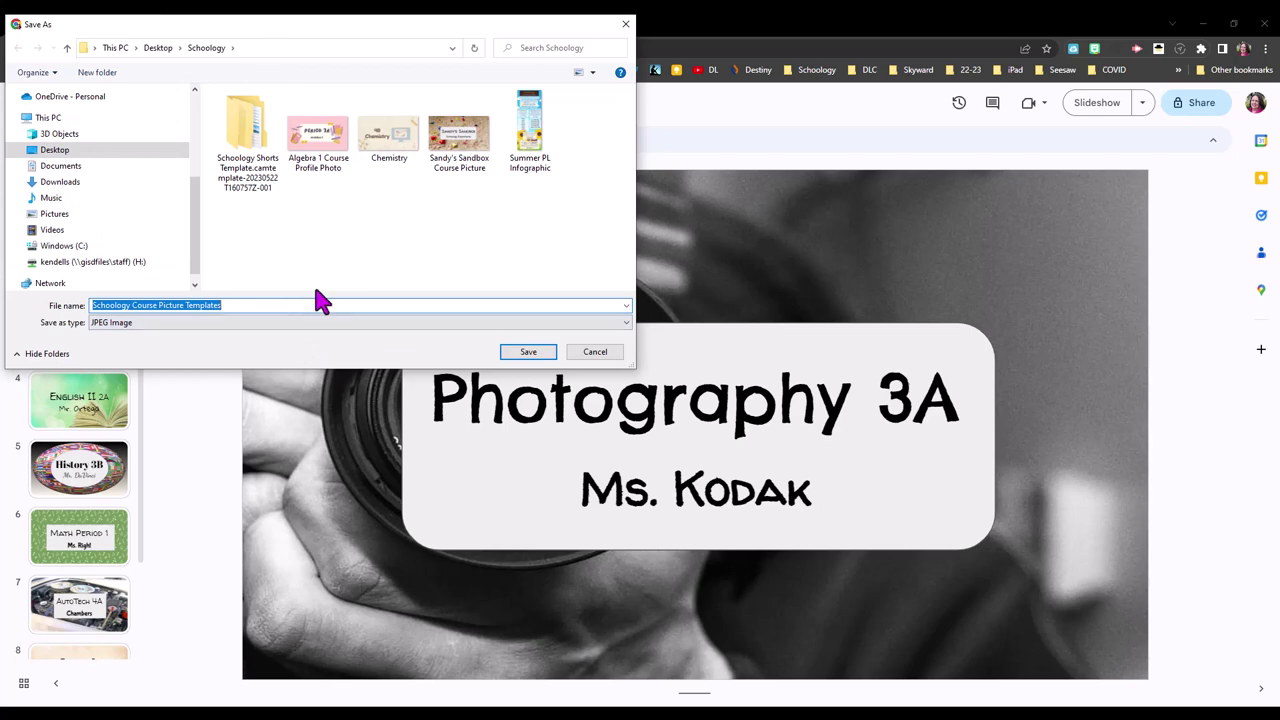
type("Photog 3A")
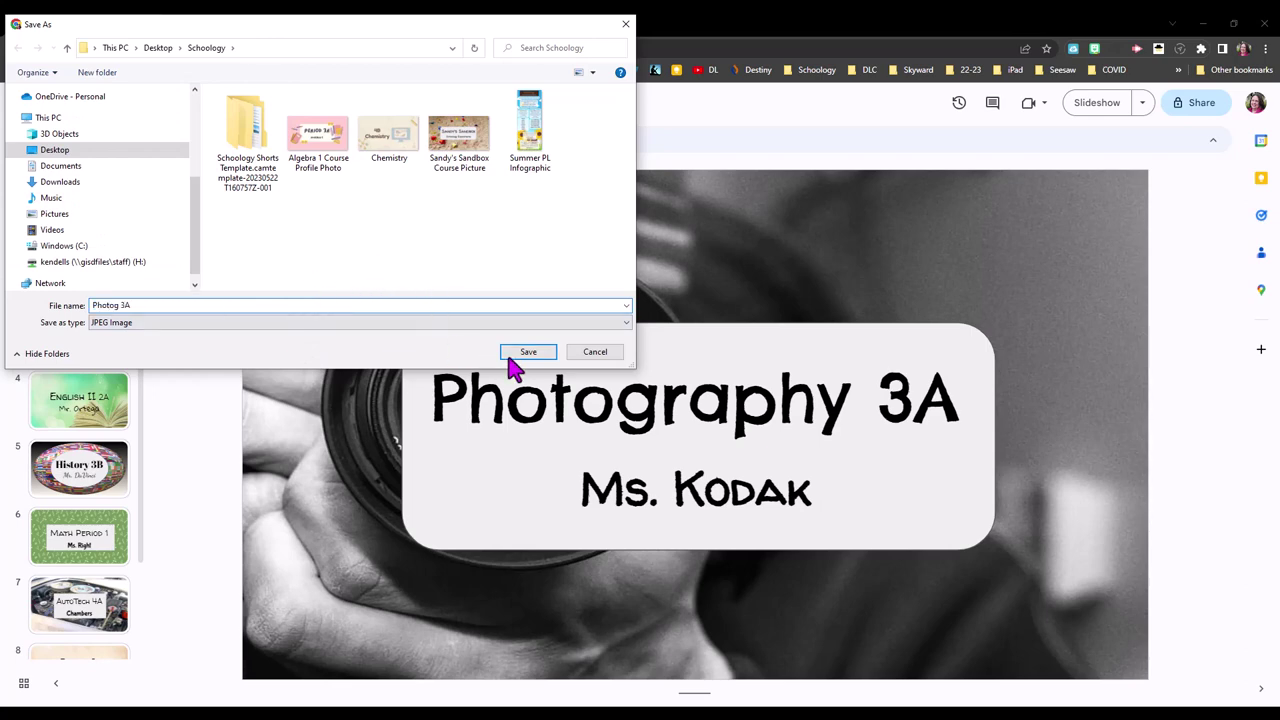
left_click(520, 358)
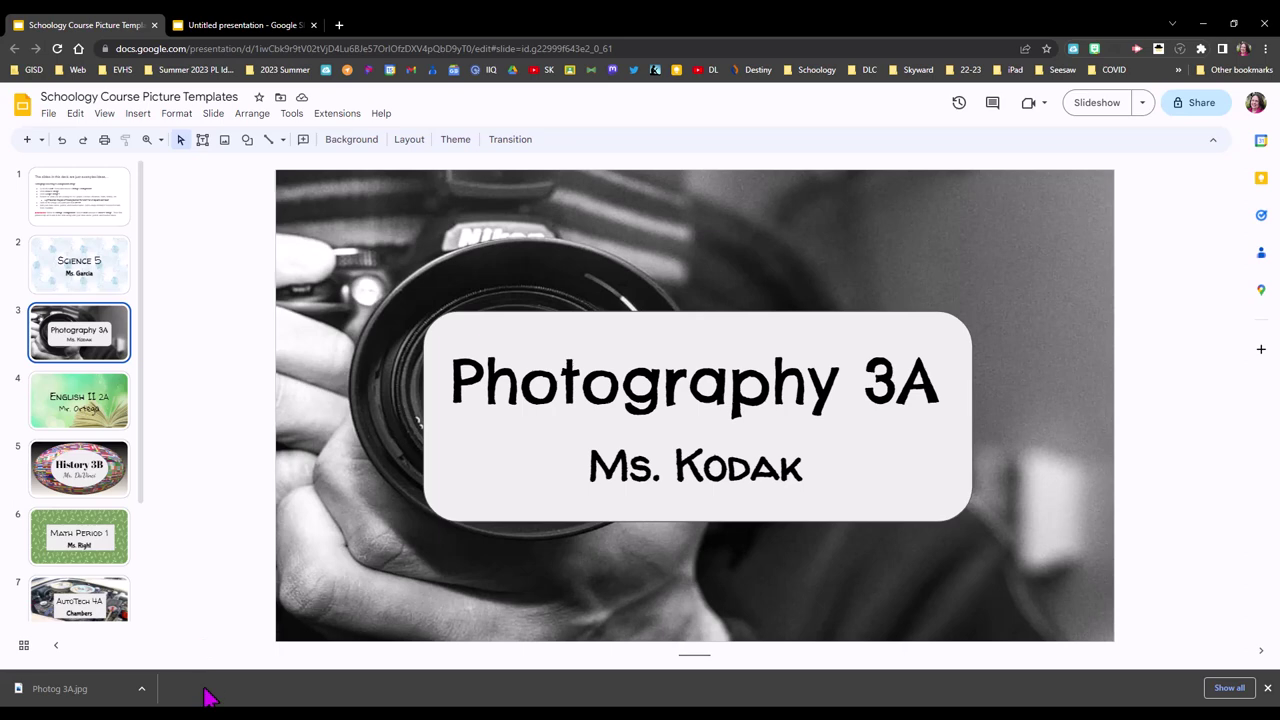
Close the downloads bar and duplicate the Photography 3A slide
left_click(1267, 688)
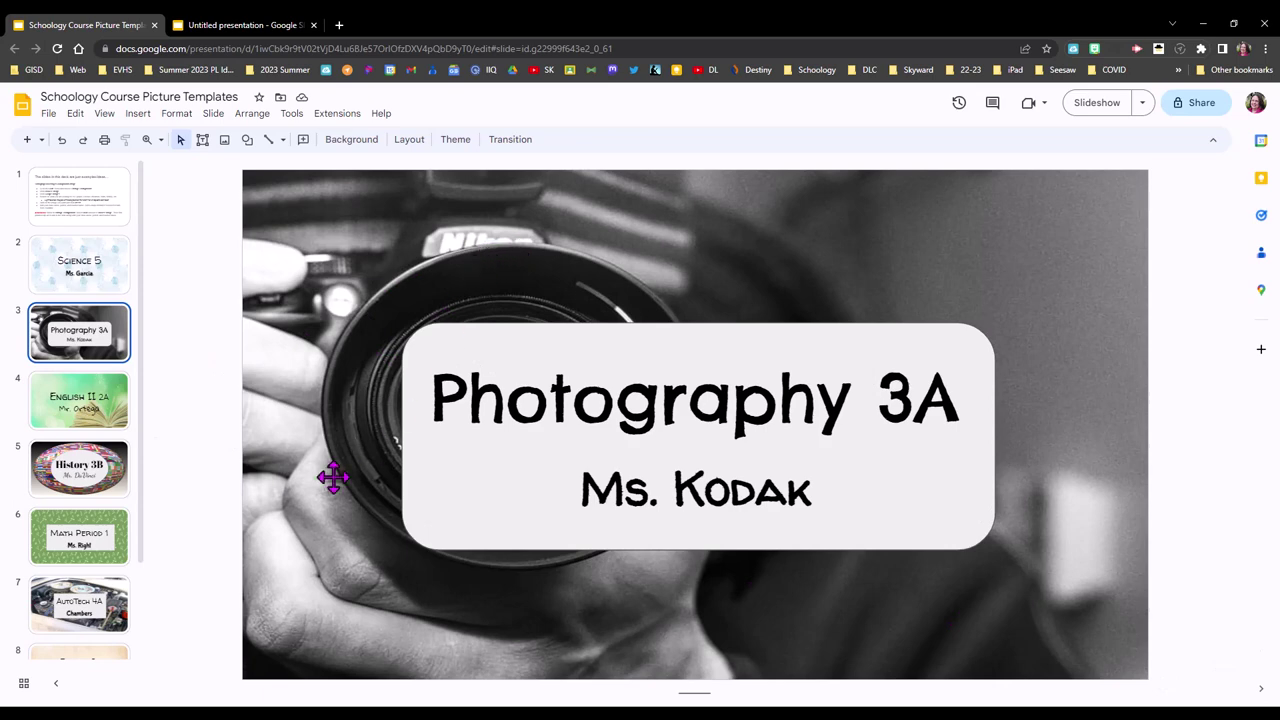
right_click(115, 330)
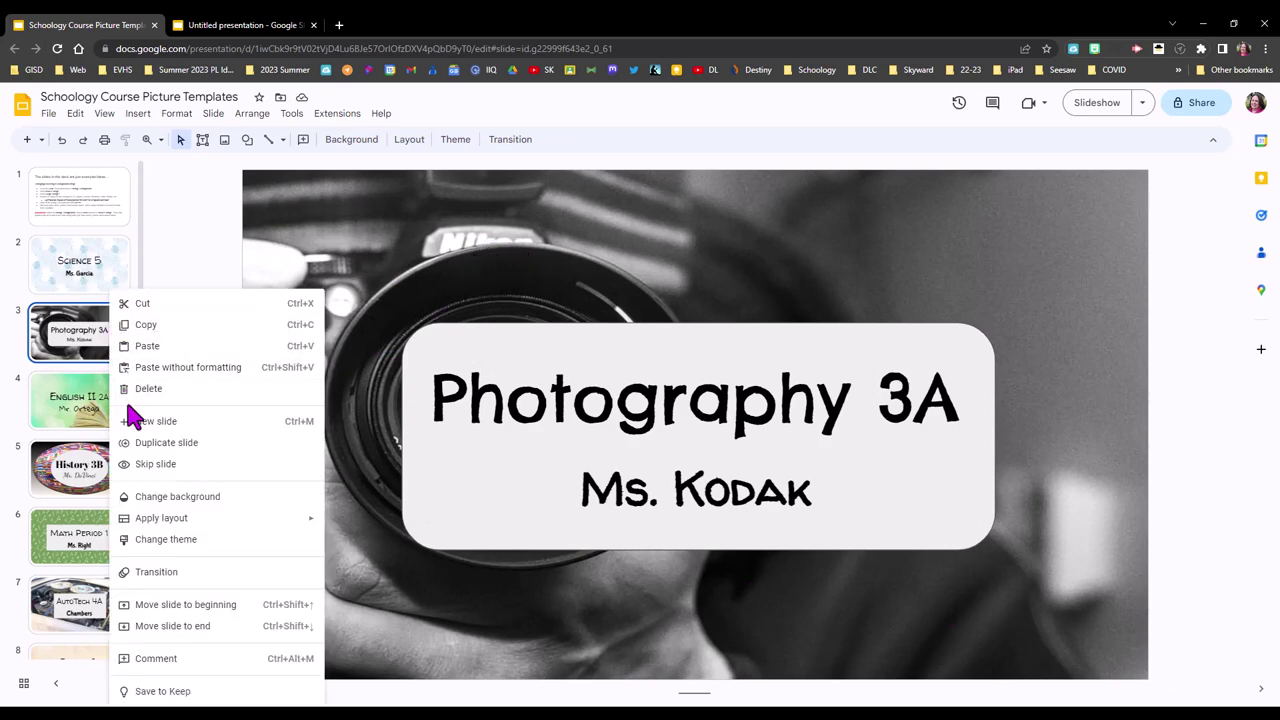
left_click(150, 443)
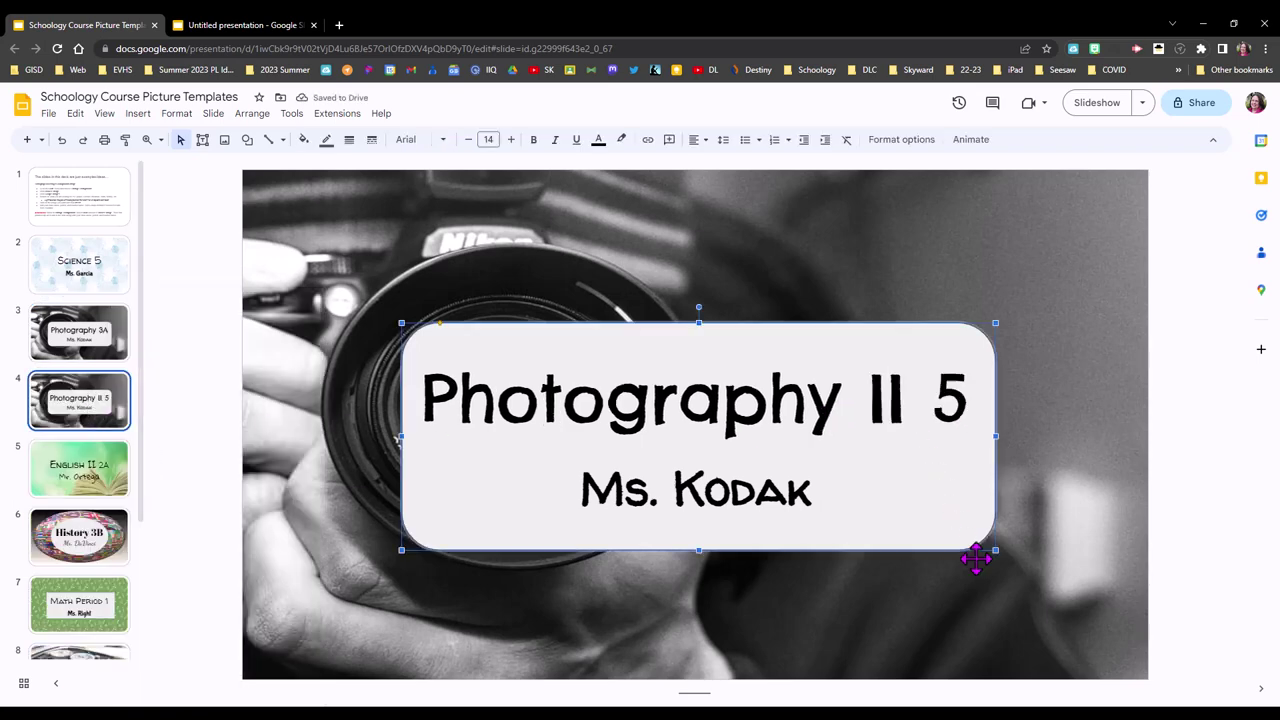
Change the copied slide's title to 'Photography II 5'
left_click(871, 403)
left_click_drag(871, 403, 968, 404)
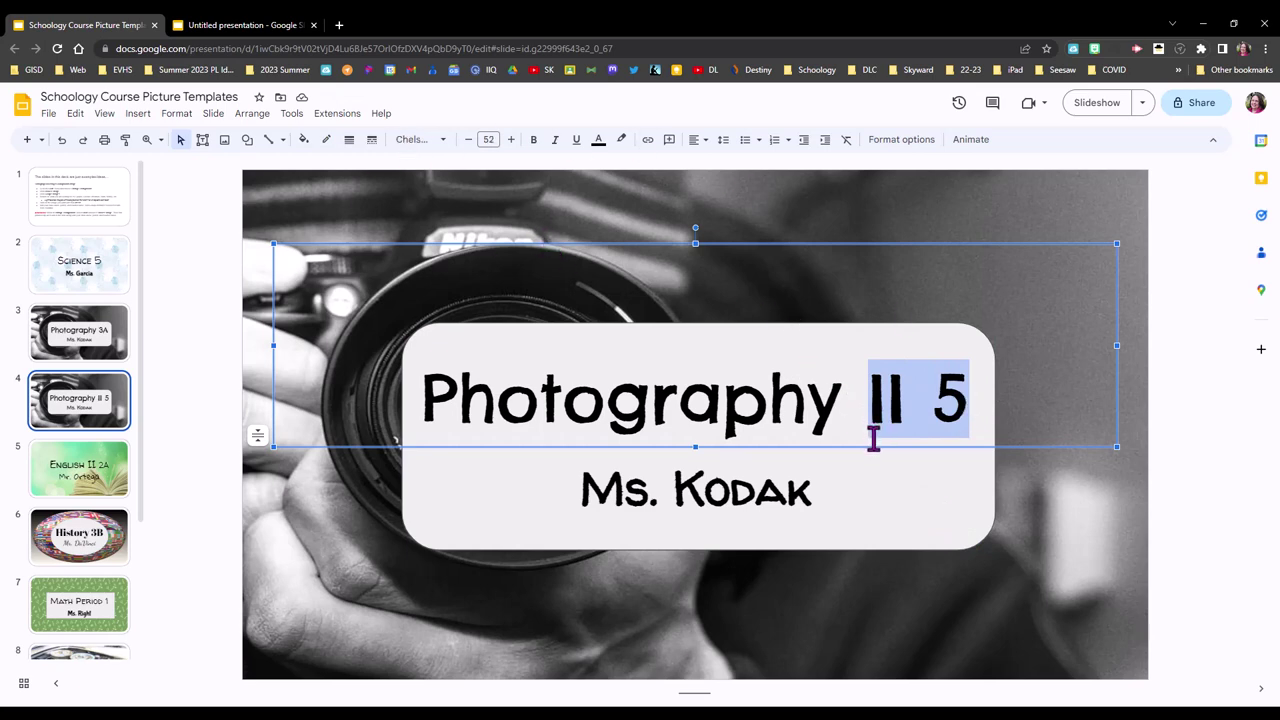
left_click(929, 457)
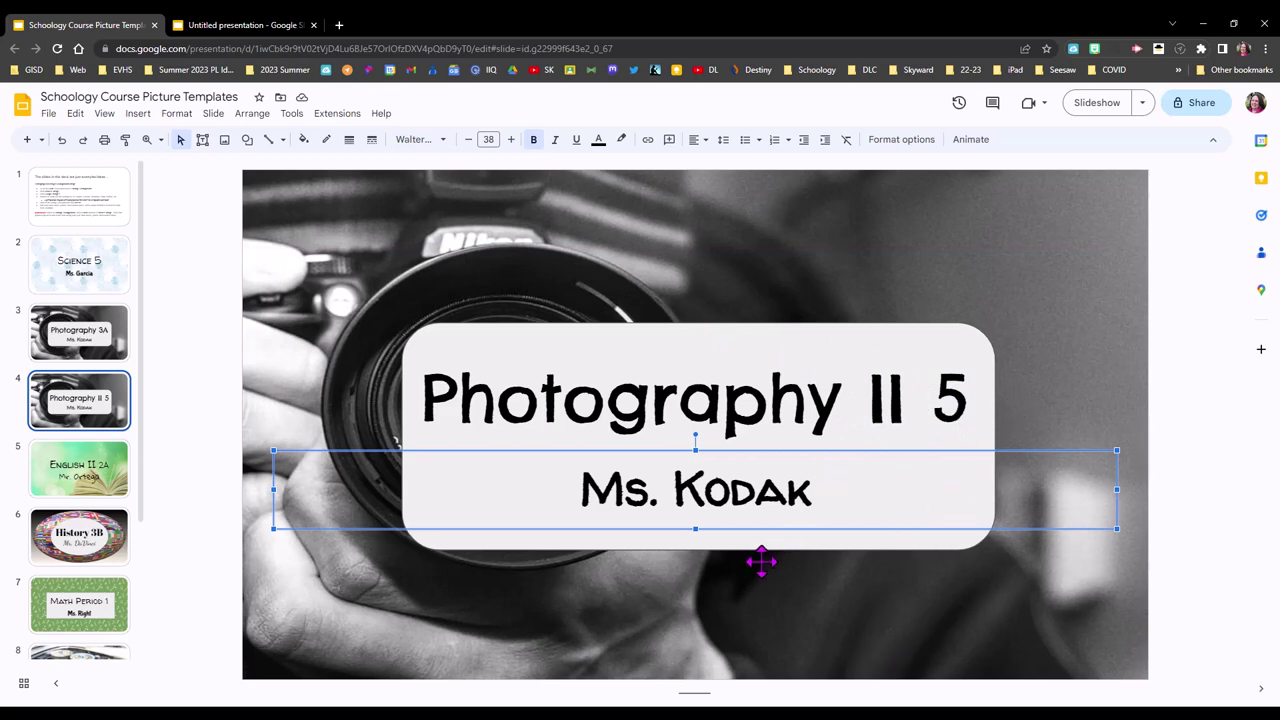
left_click(888, 357)
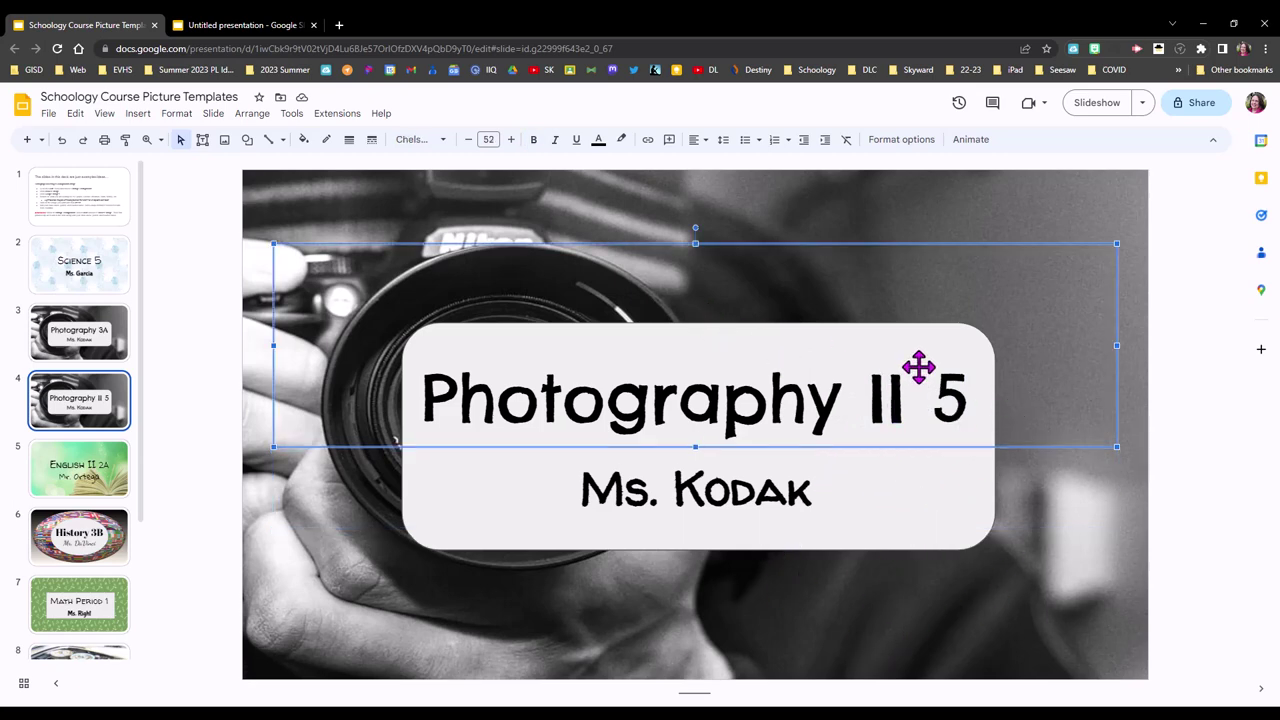
left_click(955, 528)
left_click(1078, 648)
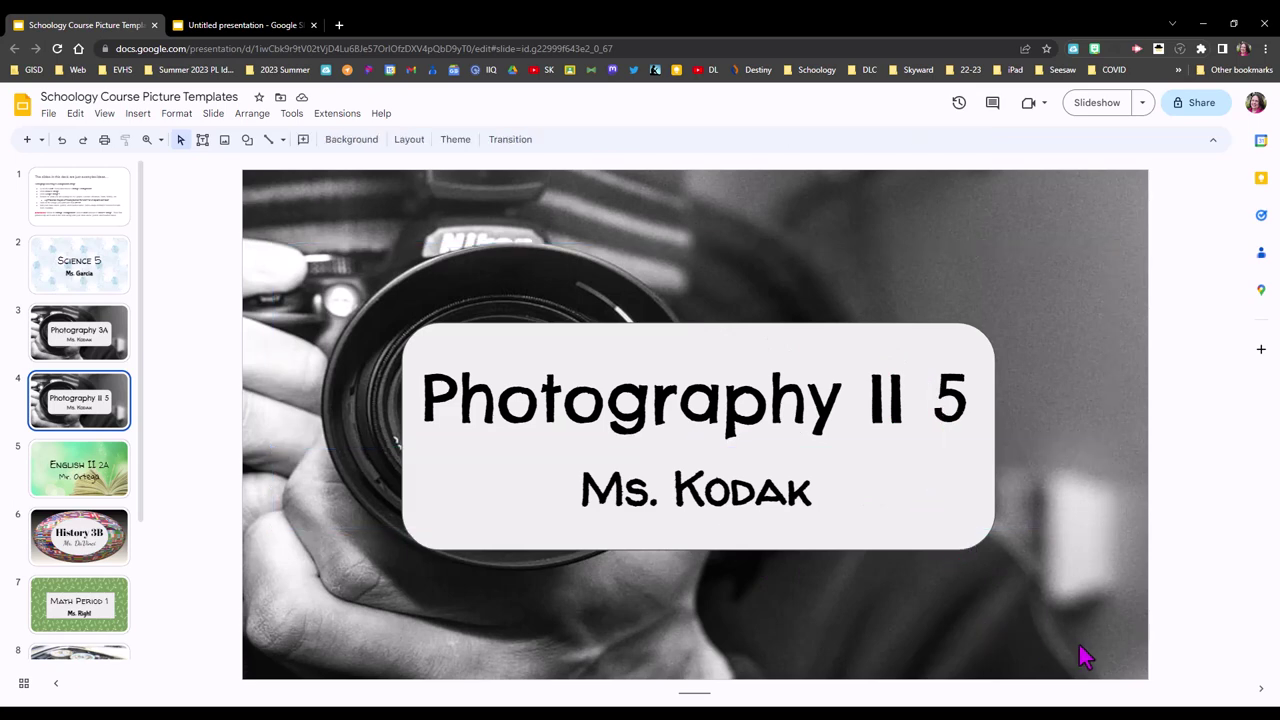